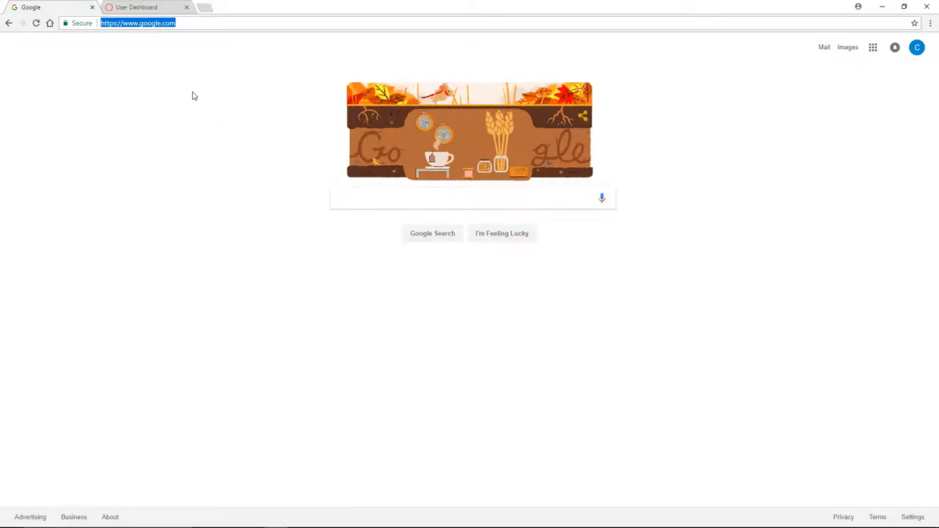
pyautogui.write('he')
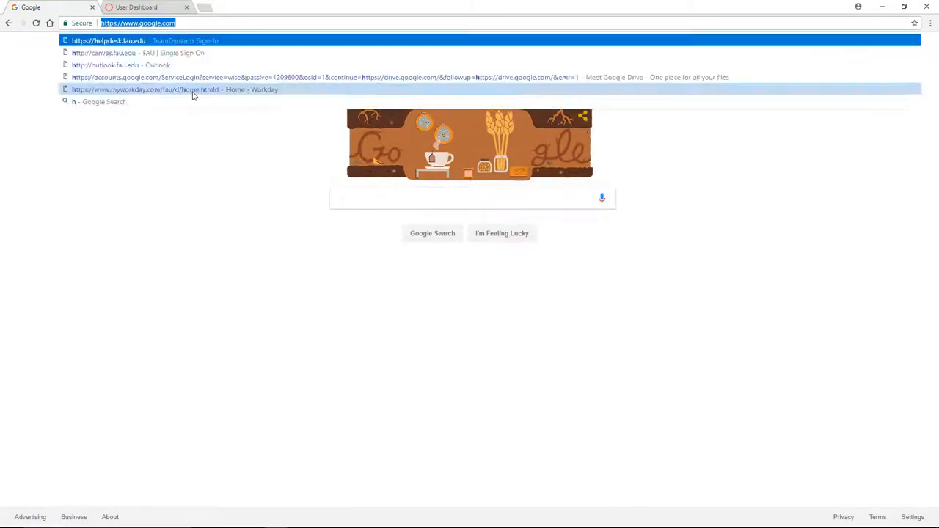
pyautogui.write('lpdesk.')
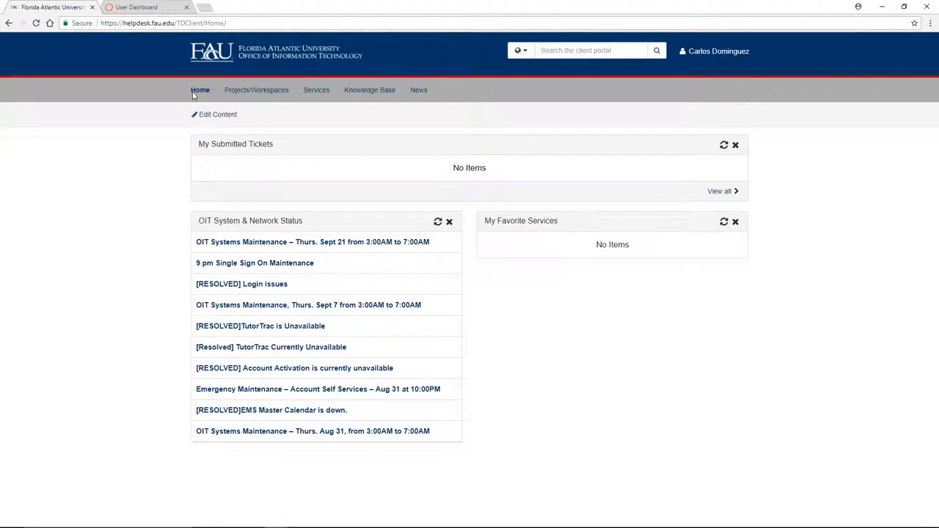
# Reach the Echo360 & MediaSite Training service through the help desk catalog and start a new ticket
pyautogui.click(316, 90)
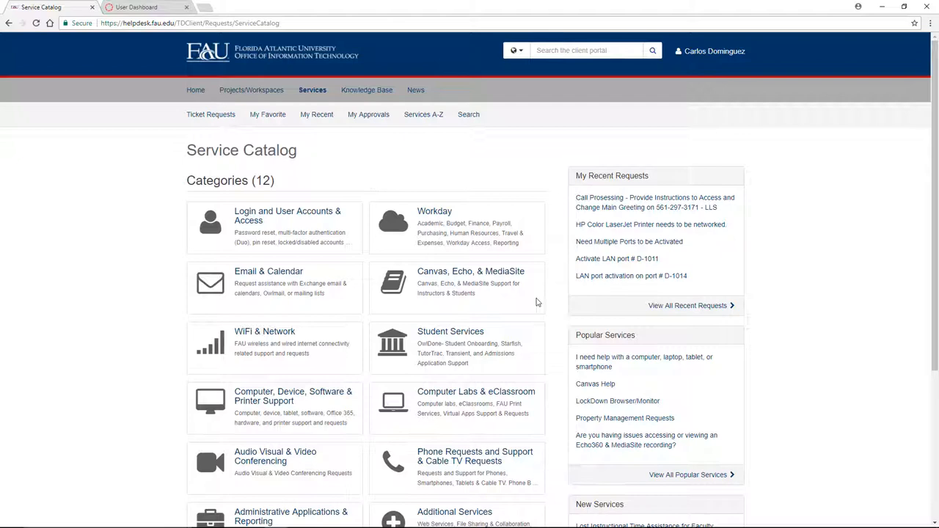
pyautogui.click(511, 283)
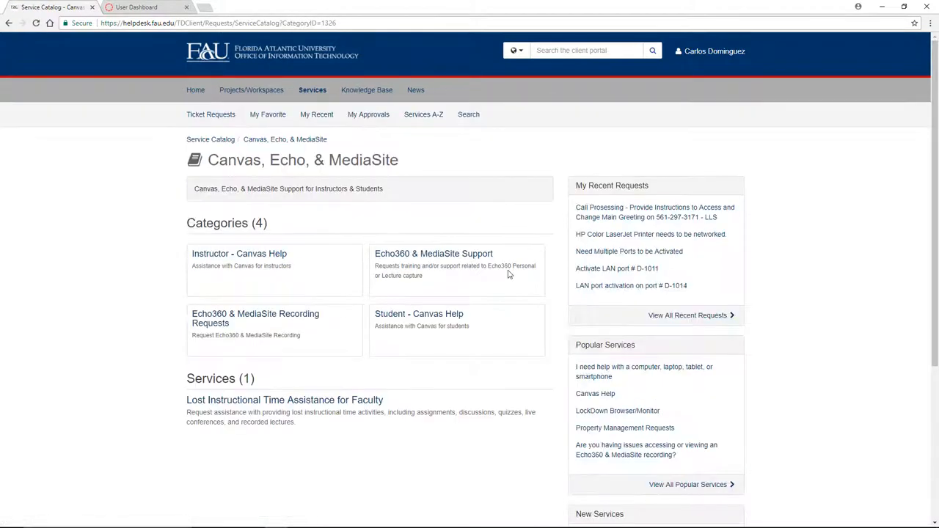
pyautogui.click(476, 254)
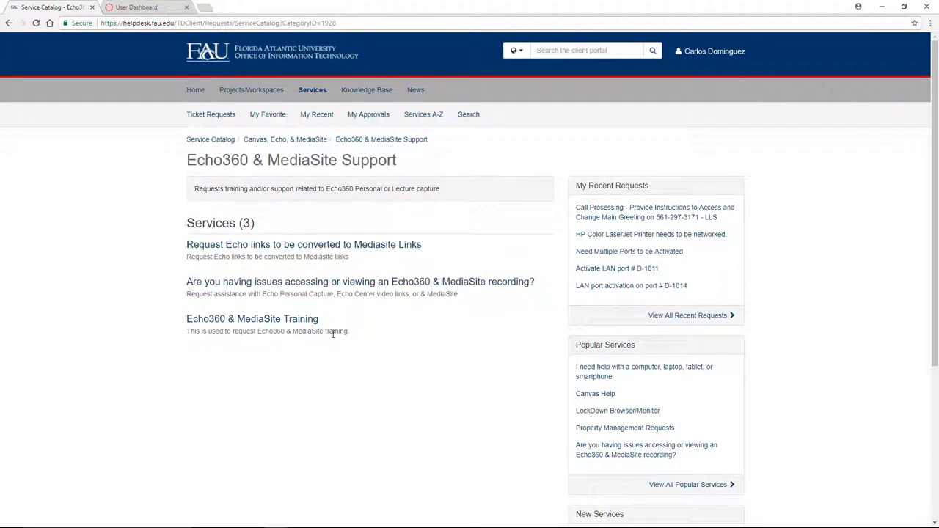
pyautogui.click(312, 323)
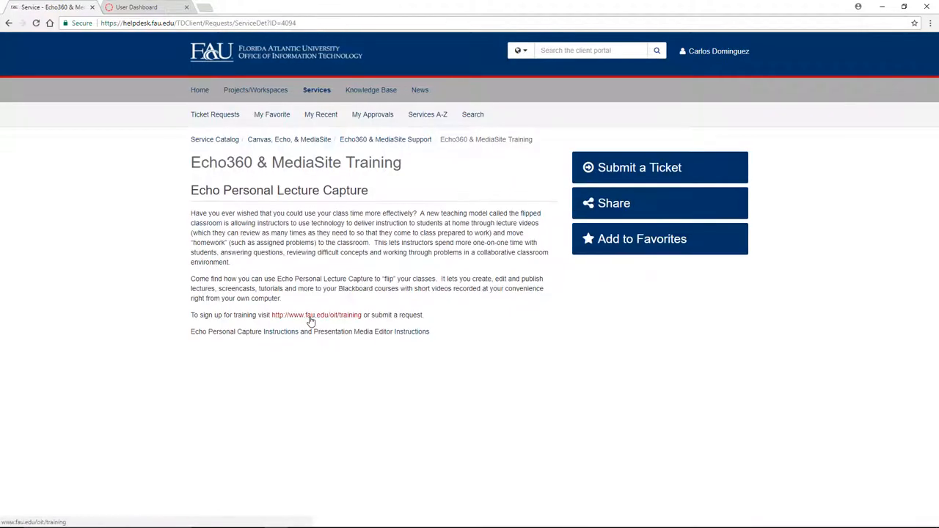
pyautogui.click(585, 179)
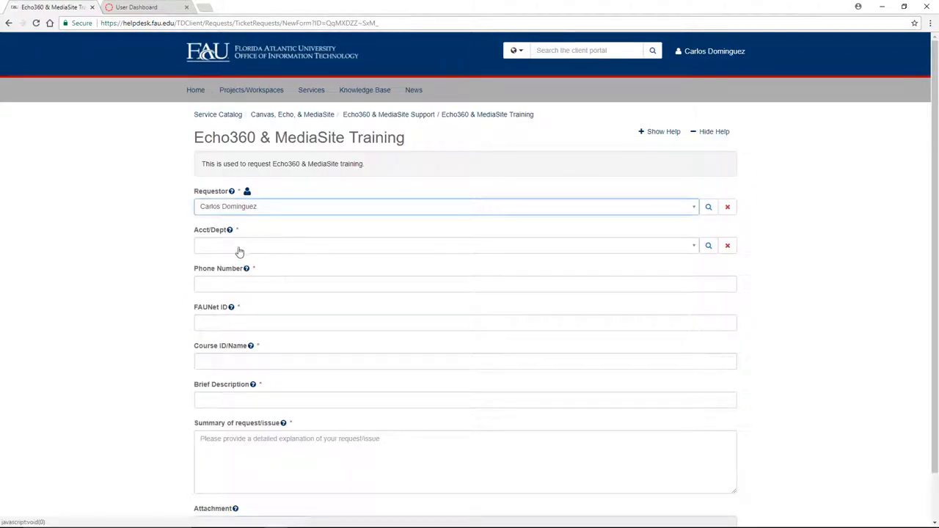
# Fill the brief description 'Invite me to My Mediasite' and summary, then return to the Canvas dashboard
pyautogui.click(237, 398)
pyautogui.write('Invite me to My Mediasite')
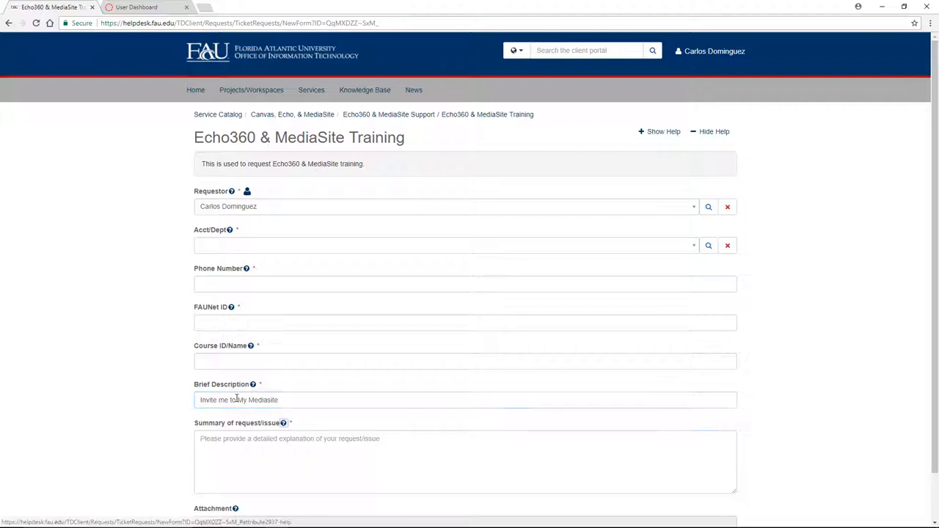
pyautogui.press('Tab')
pyautogui.write('Pleas')
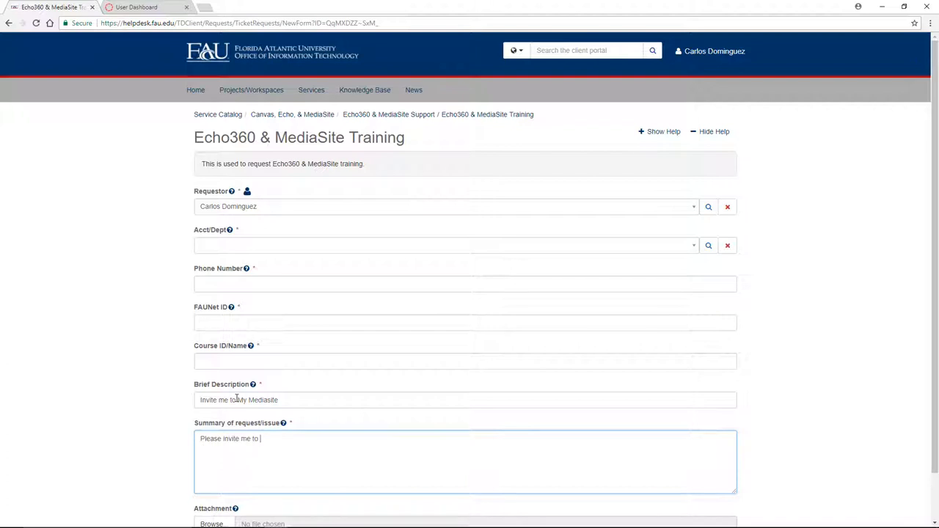
pyautogui.write('the ')
pyautogui.write('ite ')
pyautogui.write('Cour')
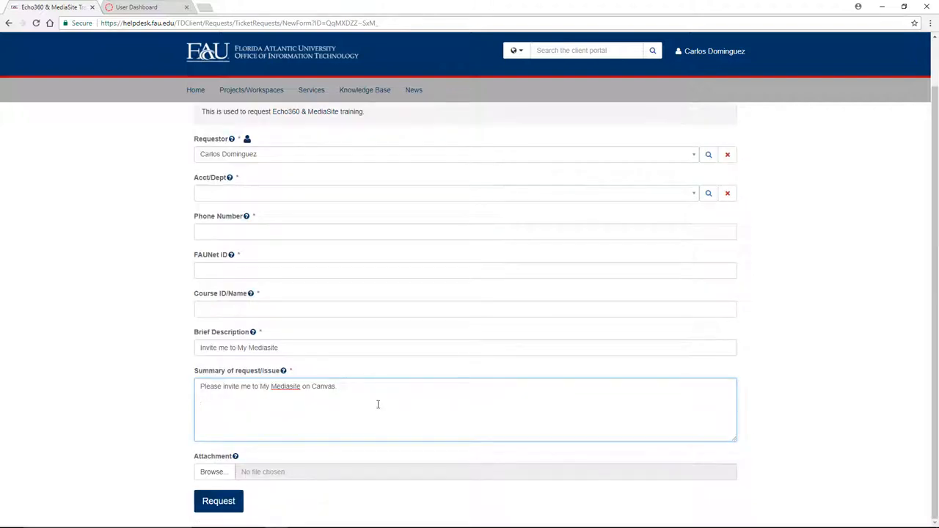
pyautogui.write('Thanks!')
pyautogui.click(139, 8)
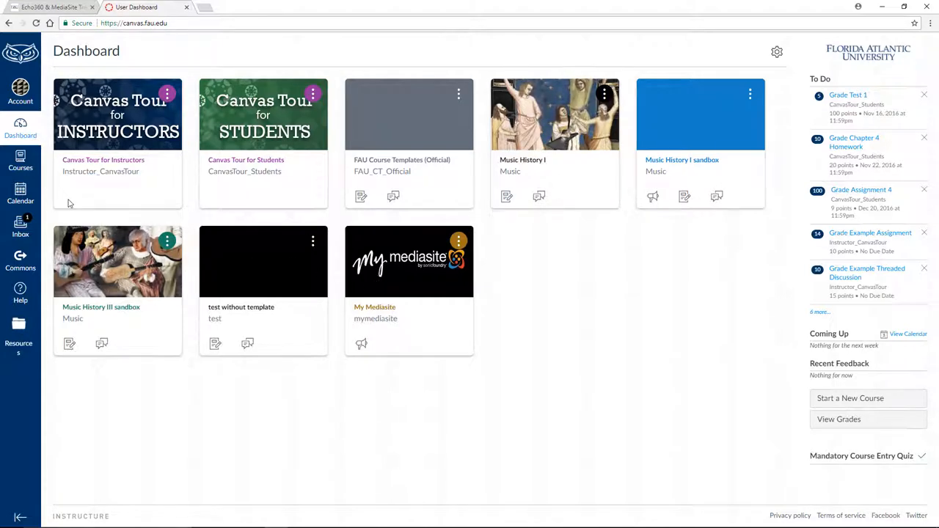
# Enter the My Mediasite course and show its Canvas MDR presentation library
pyautogui.click(375, 307)
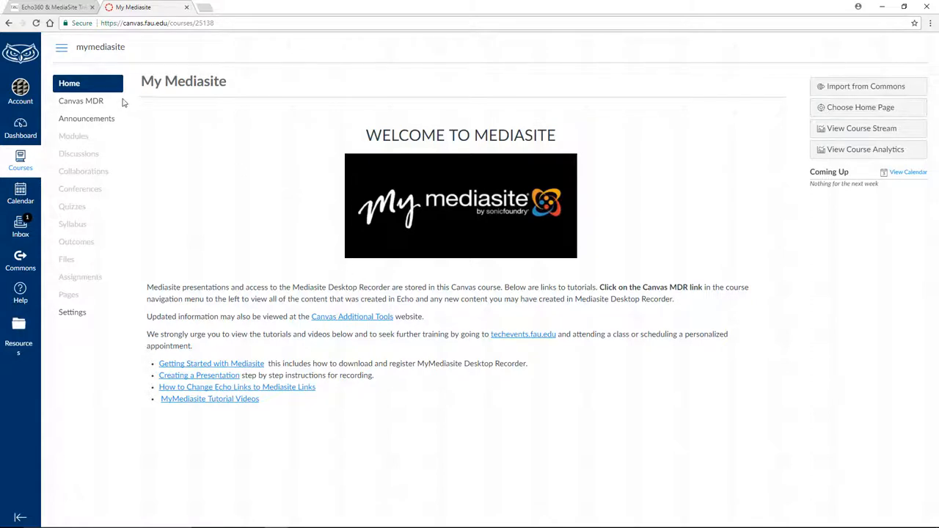
pyautogui.click(80, 101)
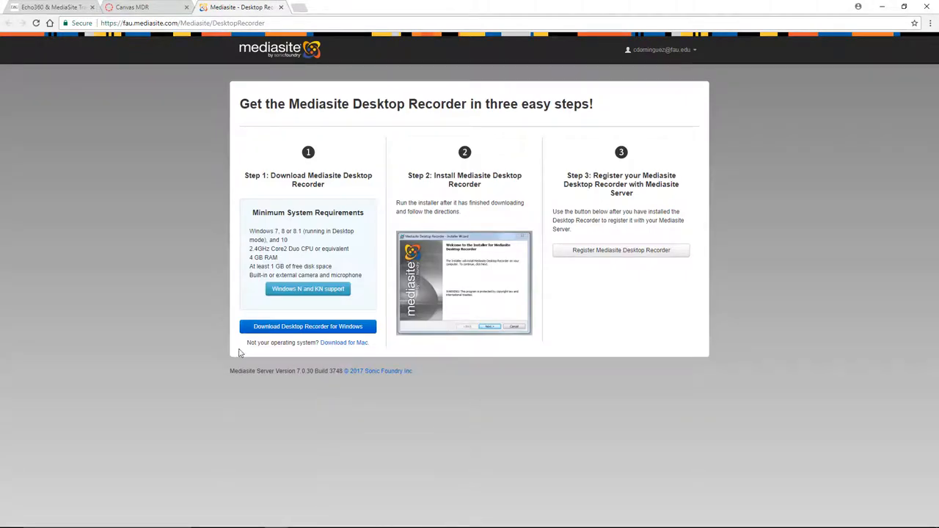
# Download the Desktop Recorder for Windows, accepting the terms and conditions
pyautogui.click(269, 332)
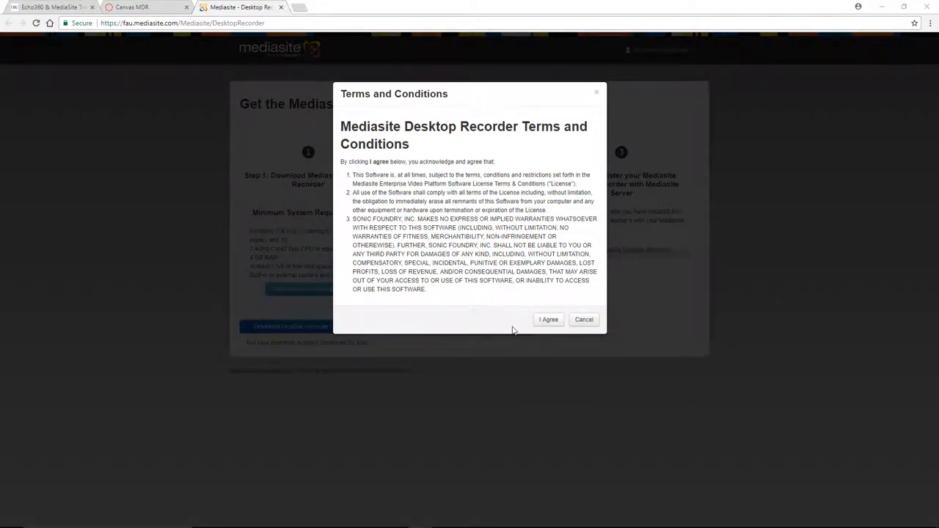
pyautogui.click(551, 319)
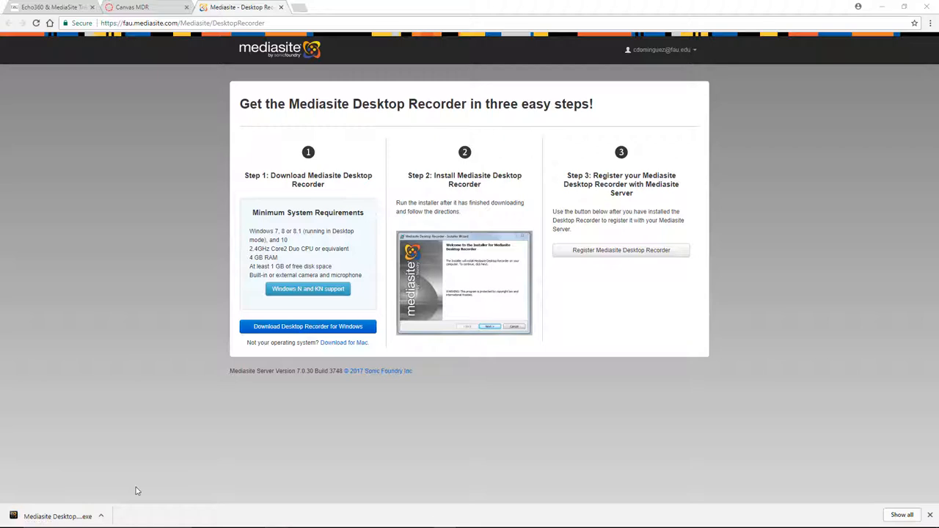
# Run the downloaded installer and finish installing Mediasite Desktop Recorder
pyautogui.click(59, 515)
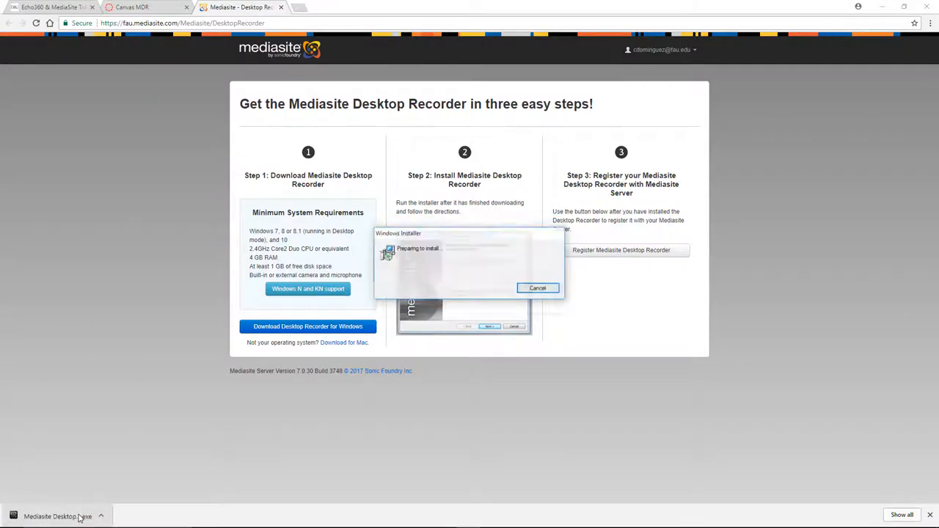
pyautogui.click(516, 346)
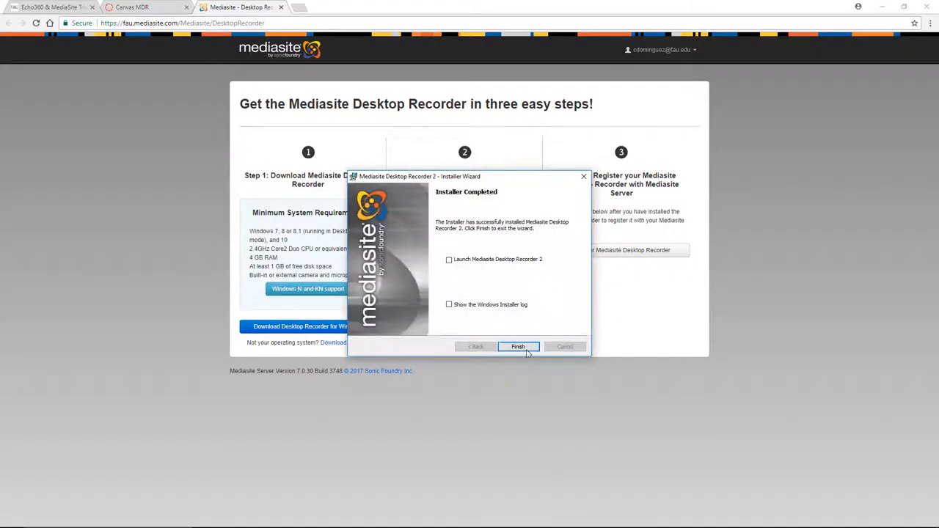
pyautogui.click(519, 347)
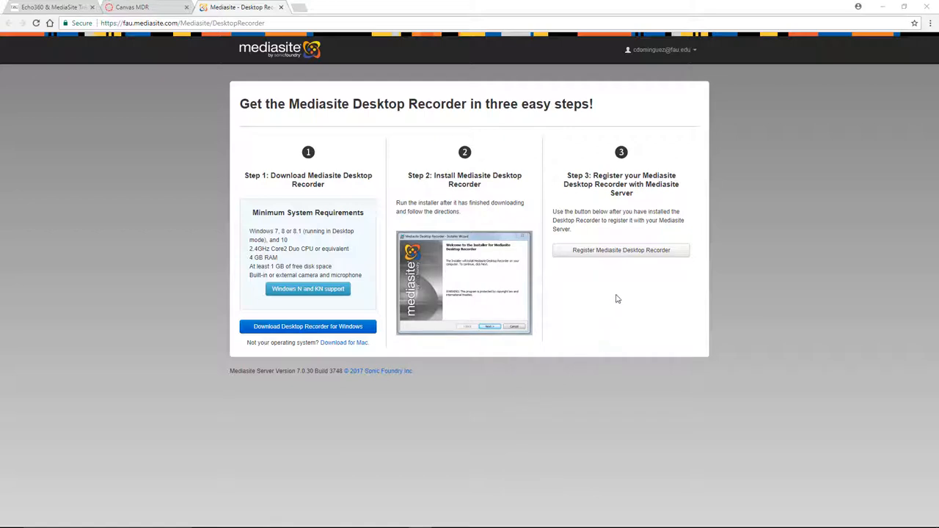
# Register the Desktop Recorder with the Mediasite server via mdr.exe and close its welcome window
pyautogui.click(622, 258)
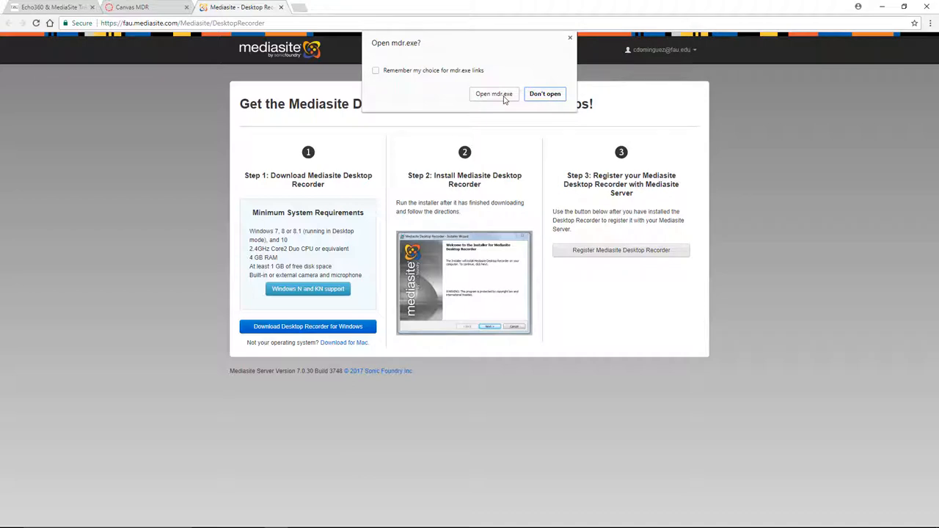
pyautogui.click(494, 94)
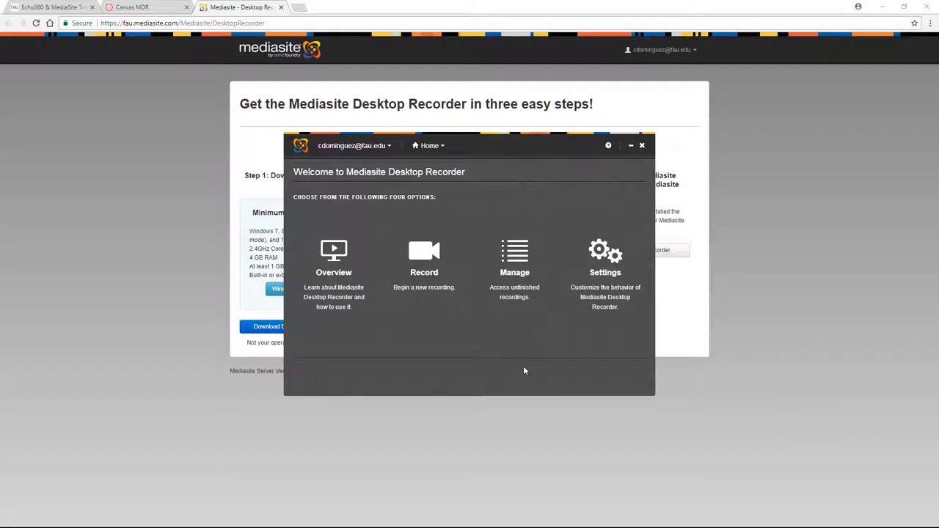
pyautogui.click(256, 7)
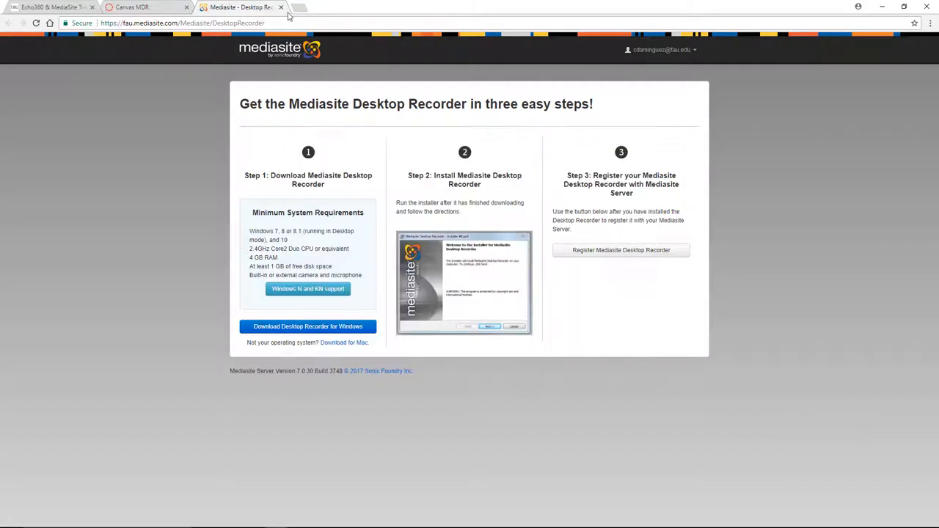
# Create a new desktop-recording presentation in My Mediasite with its name and description
pyautogui.click(281, 6)
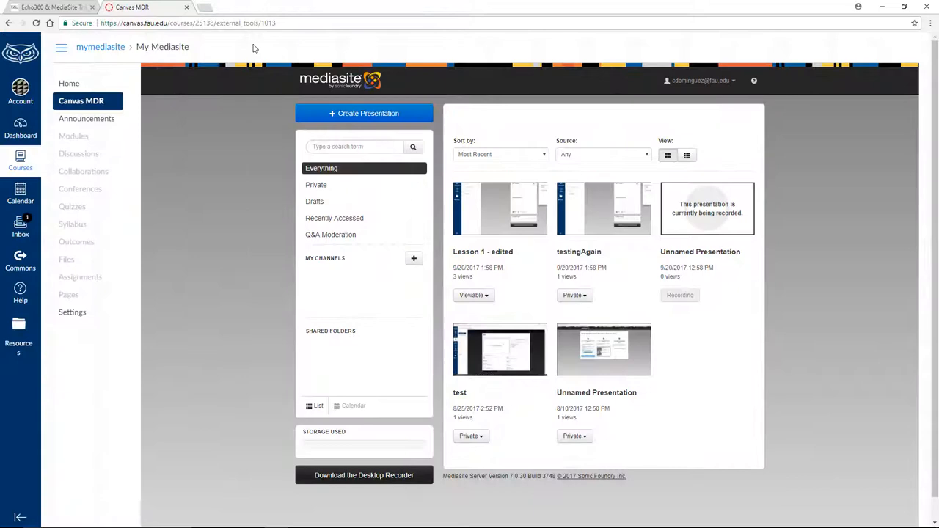
pyautogui.click(353, 113)
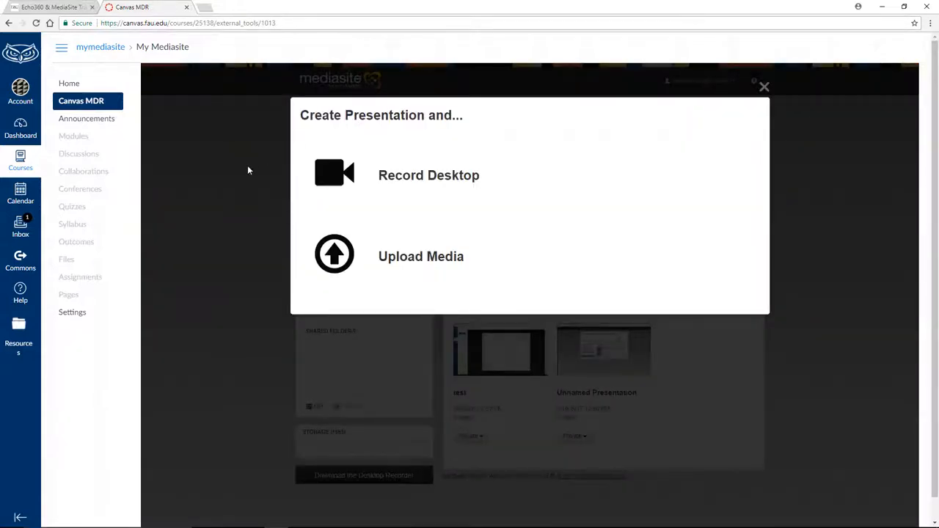
pyautogui.click(335, 173)
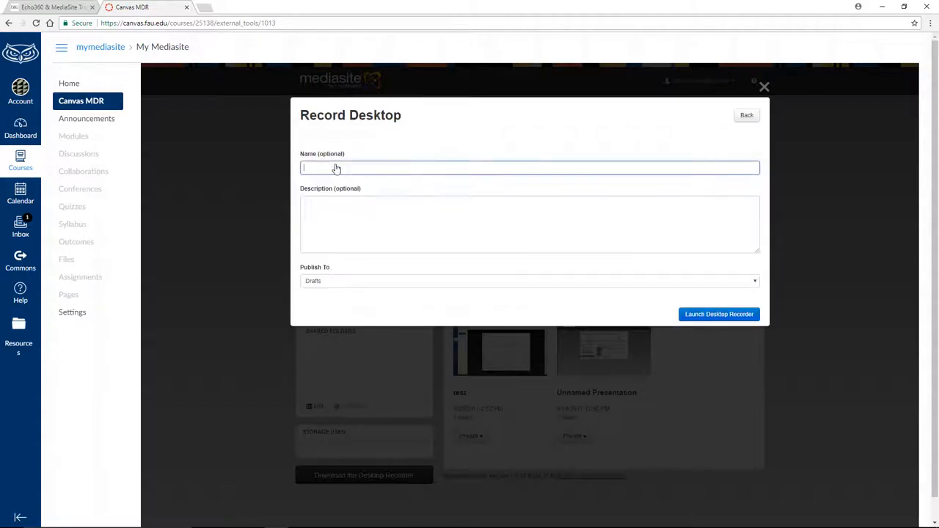
pyautogui.write('Test')
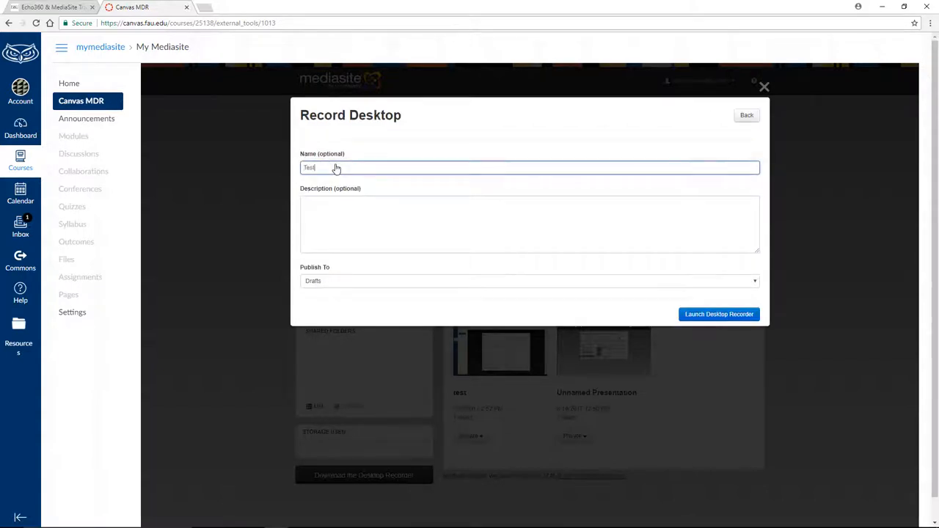
pyautogui.write(' 1')
pyautogui.press('Tab')
pyautogui.write('This')
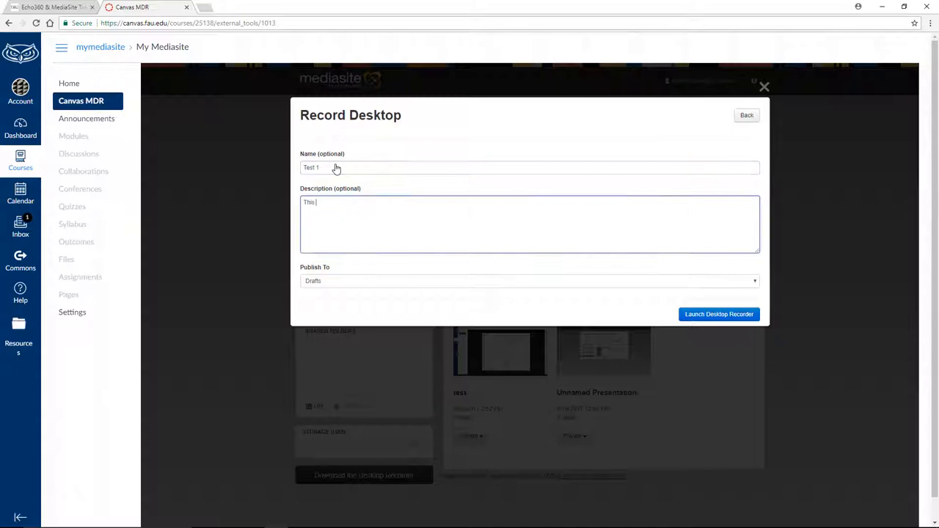
pyautogui.write(' is just a ')
pyautogui.write('test.')
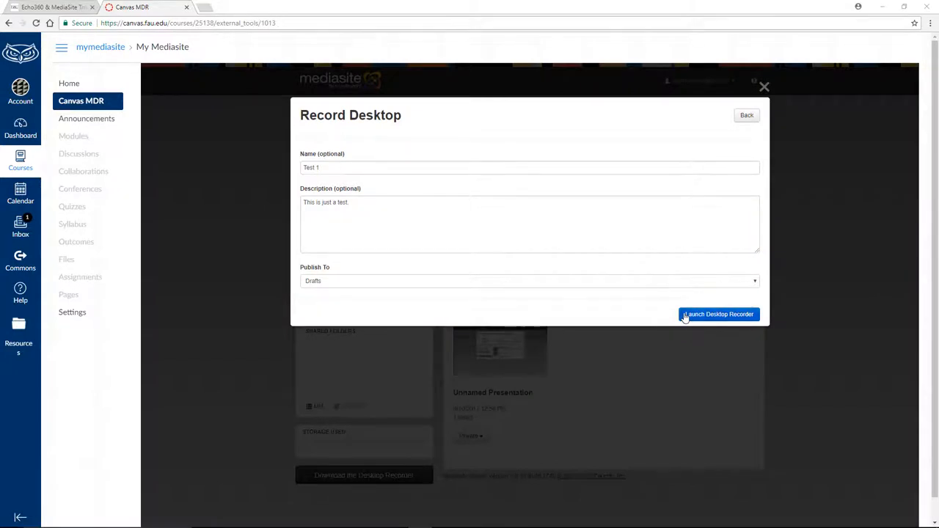
# Launch the Desktop Recorder for the Test 1 presentation, allowing mdr.exe to open
pyautogui.click(685, 318)
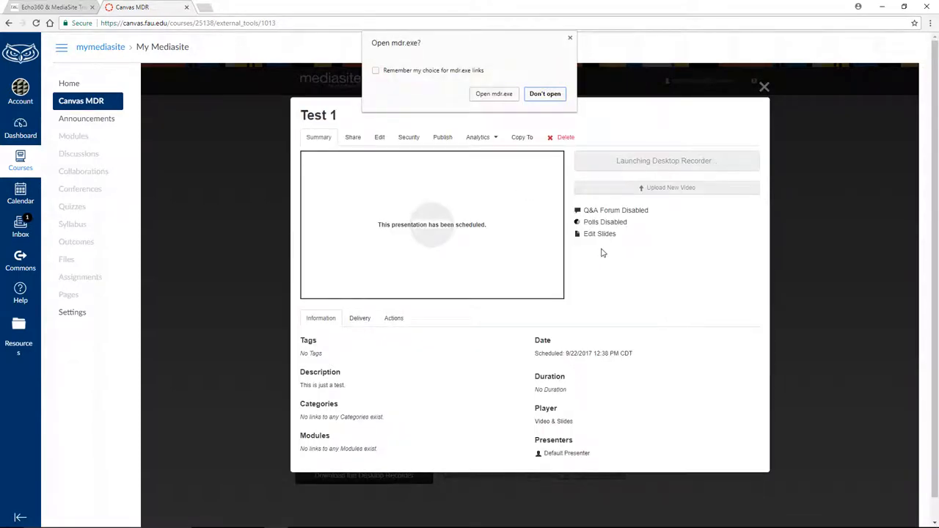
pyautogui.click(494, 93)
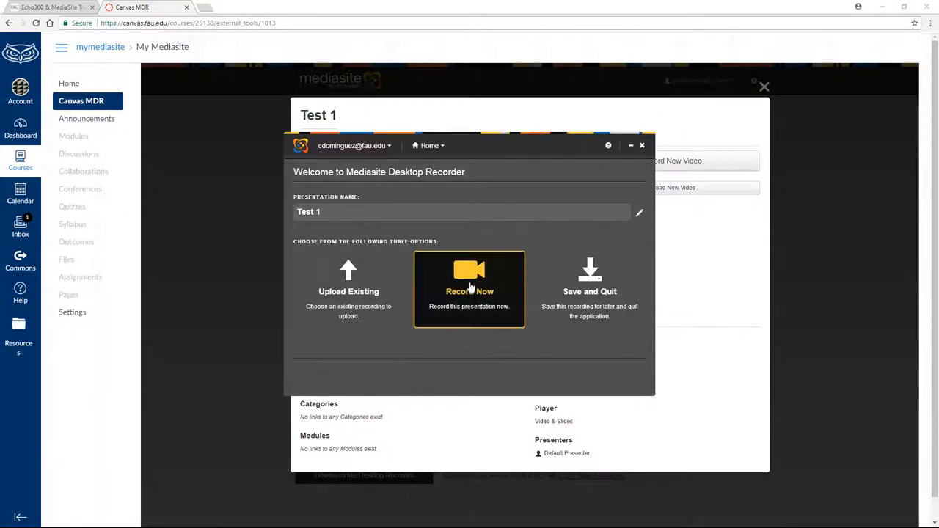
# Start Record Now for Test 1 and choose Slideshow + Audio as the recording type
pyautogui.click(464, 308)
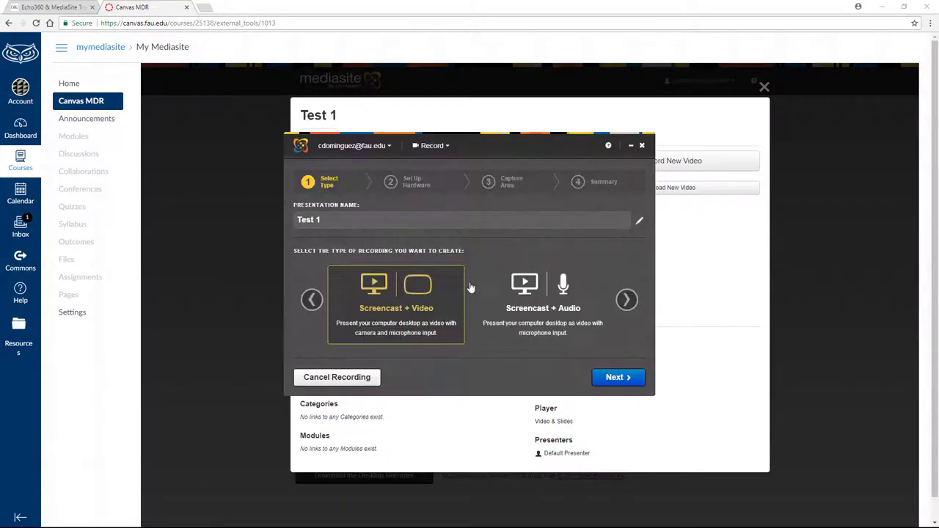
pyautogui.click(336, 220)
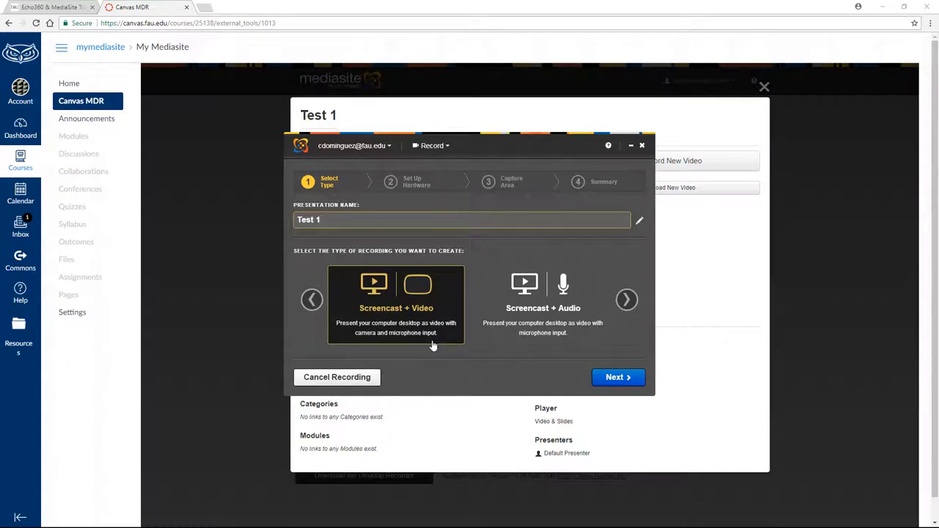
pyautogui.click(517, 336)
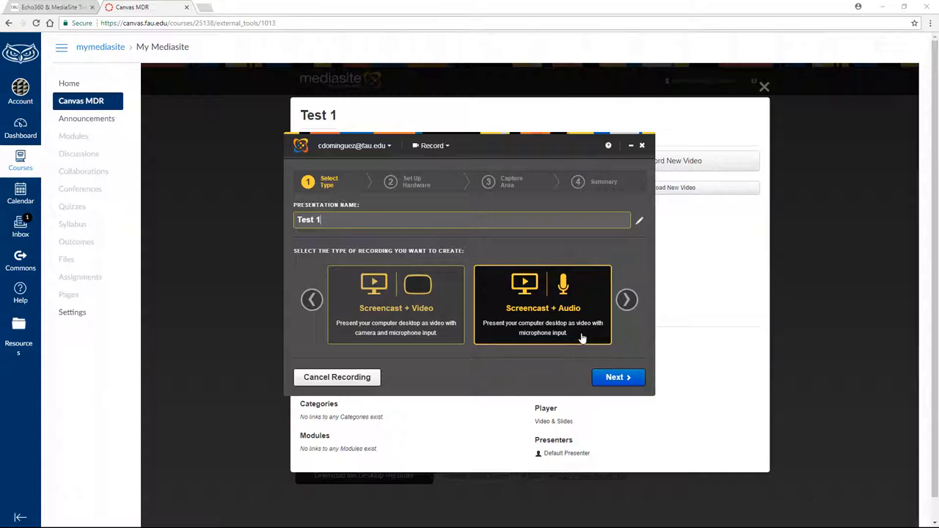
pyautogui.click(625, 300)
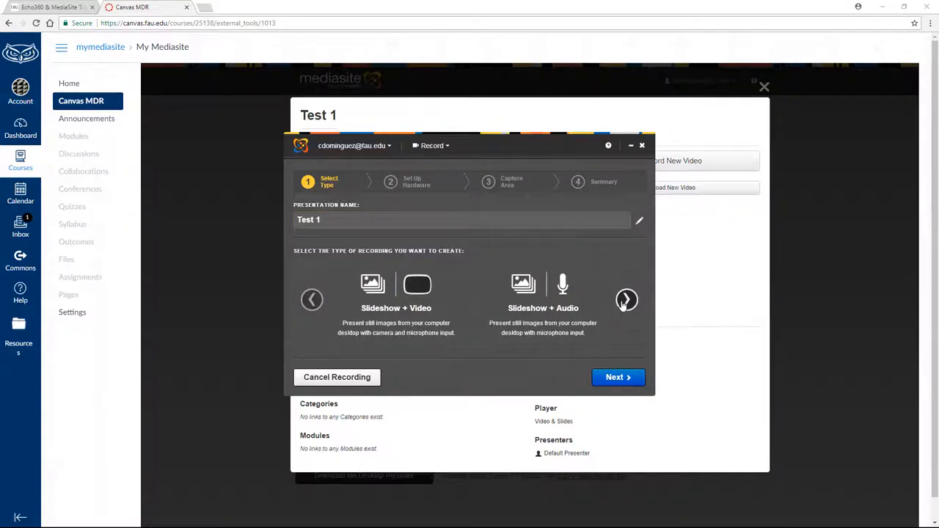
pyautogui.click(414, 334)
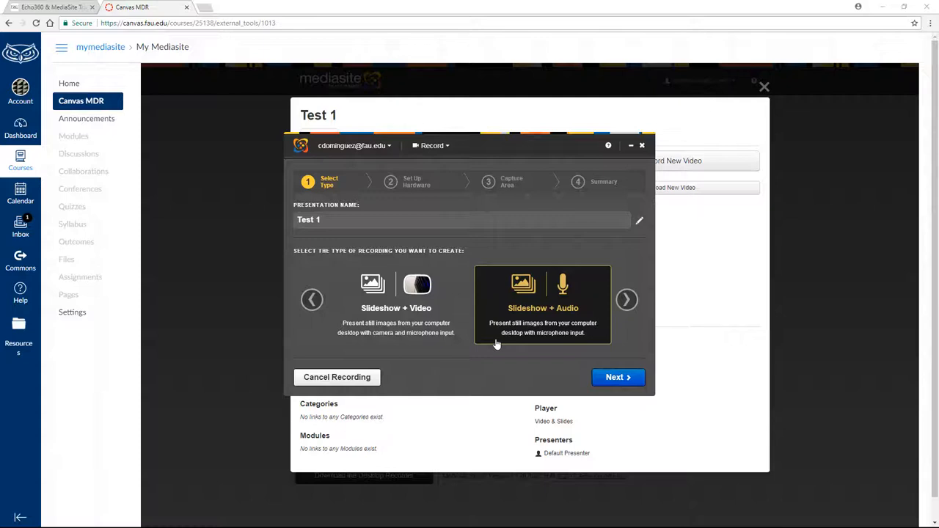
# Advance to the Set Up Hardware step with screen and microphone, no camera
pyautogui.click(618, 377)
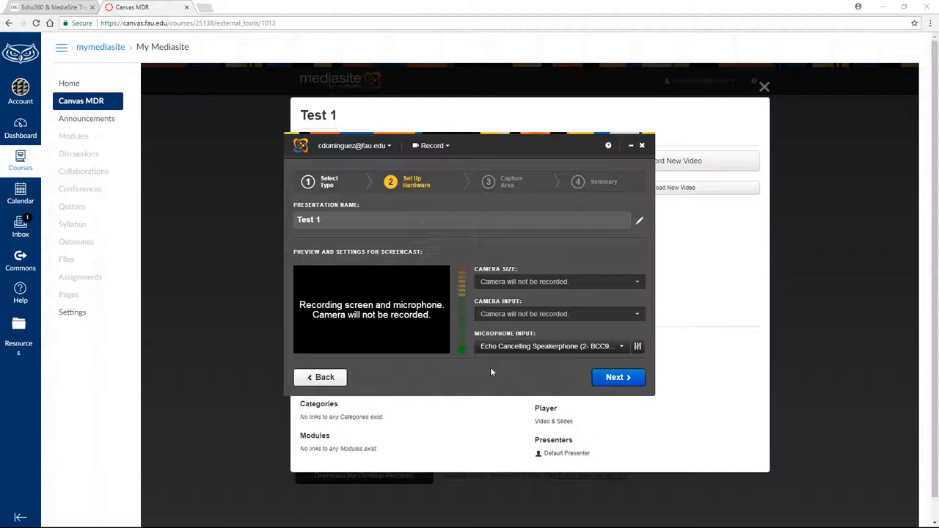
# Move to capture-area selection, bring the Miltner PDF forward and choose the Region capture mode
pyautogui.click(615, 378)
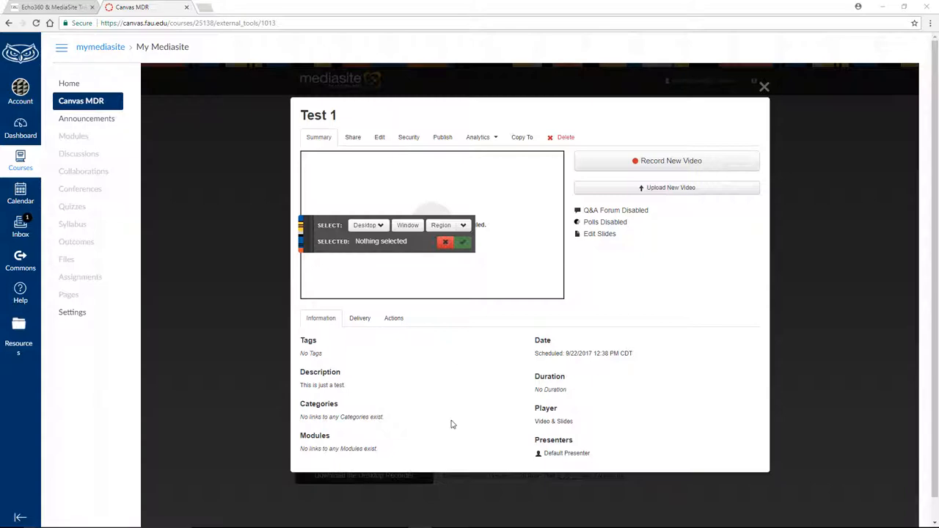
pyautogui.click(467, 519)
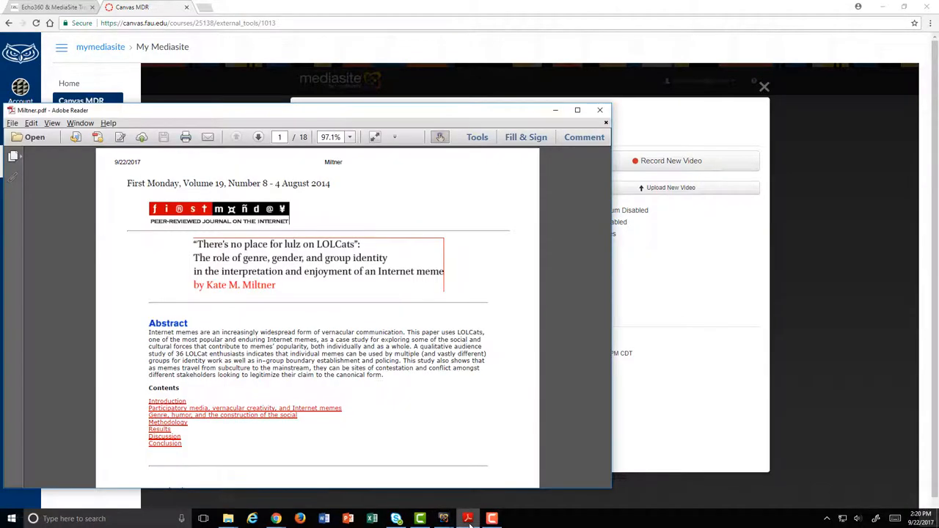
pyautogui.moveTo(334, 120)
pyautogui.mouseDown()
pyautogui.moveTo(341, 58)
pyautogui.moveTo(333, 47)
pyautogui.mouseUp()
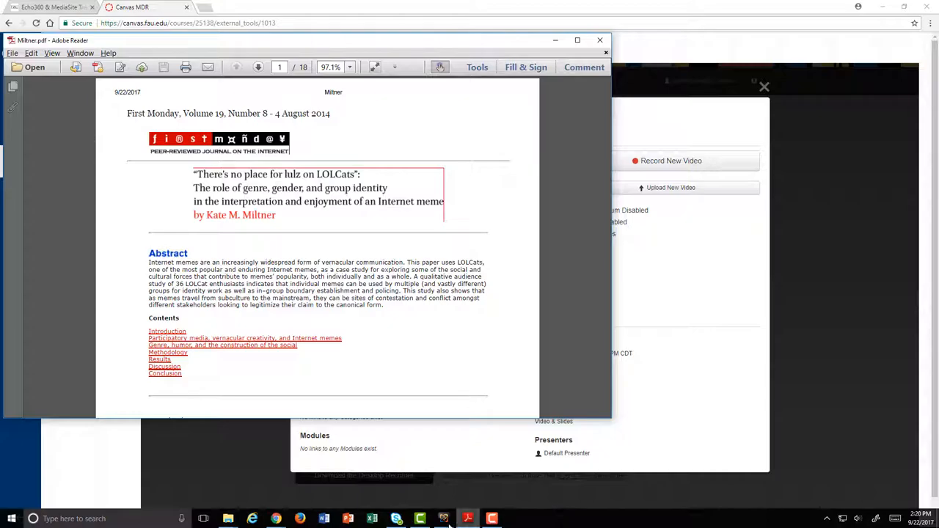
pyautogui.click(443, 519)
pyautogui.click(459, 482)
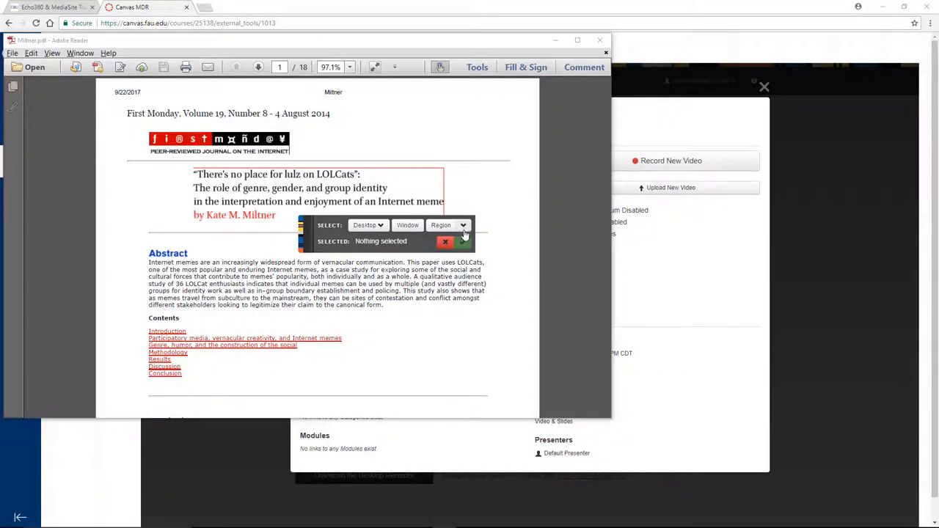
pyautogui.click(465, 226)
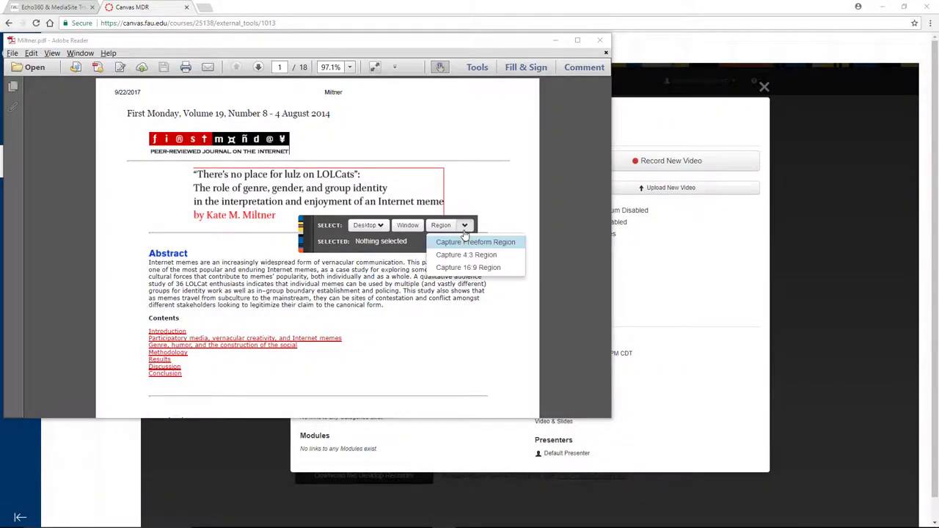
pyautogui.click(467, 273)
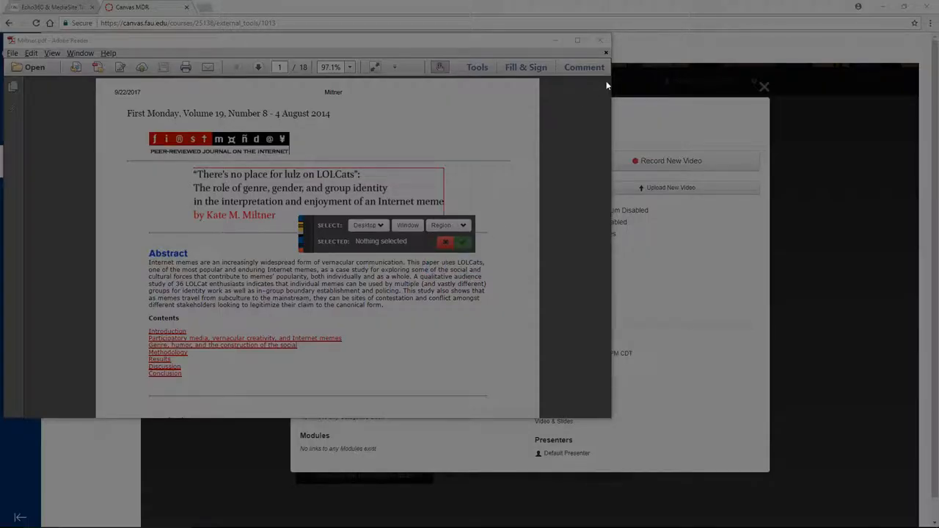
# Draw a 1190 x 670 capture region over the PDF page and confirm it
pyautogui.moveTo(608, 77)
pyautogui.mouseDown()
pyautogui.moveTo(411, 226)
pyautogui.moveTo(60, 375)
pyautogui.moveTo(33, 401)
pyautogui.mouseUp()
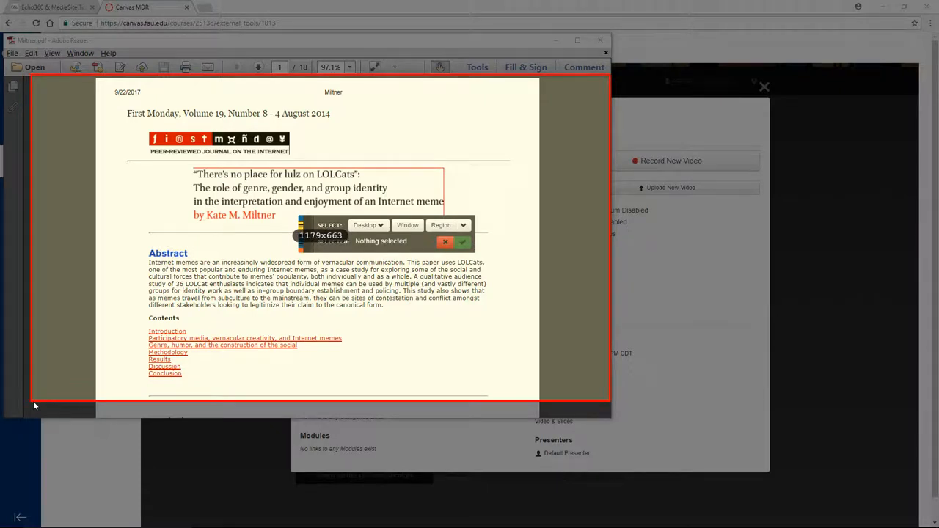
pyautogui.moveTo(33, 401); pyautogui.dragTo(28, 404)
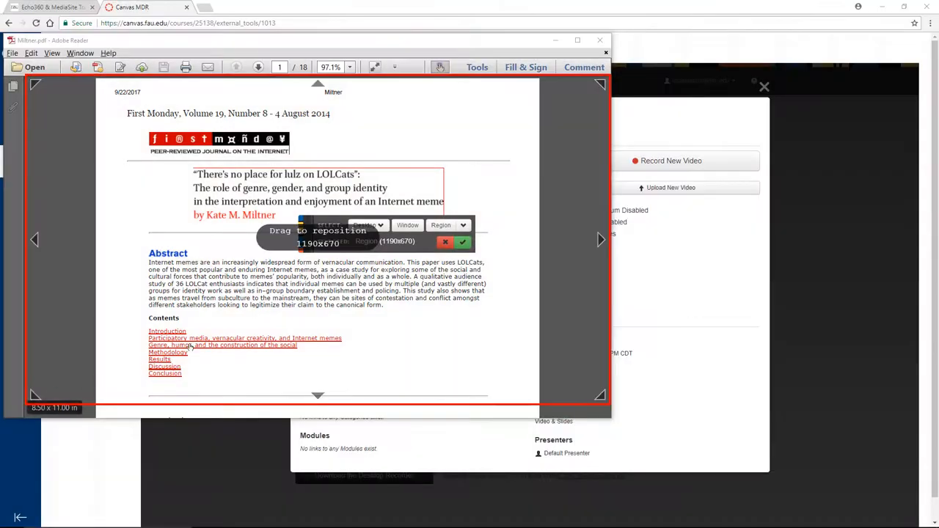
pyautogui.moveTo(323, 244); pyautogui.dragTo(322, 253)
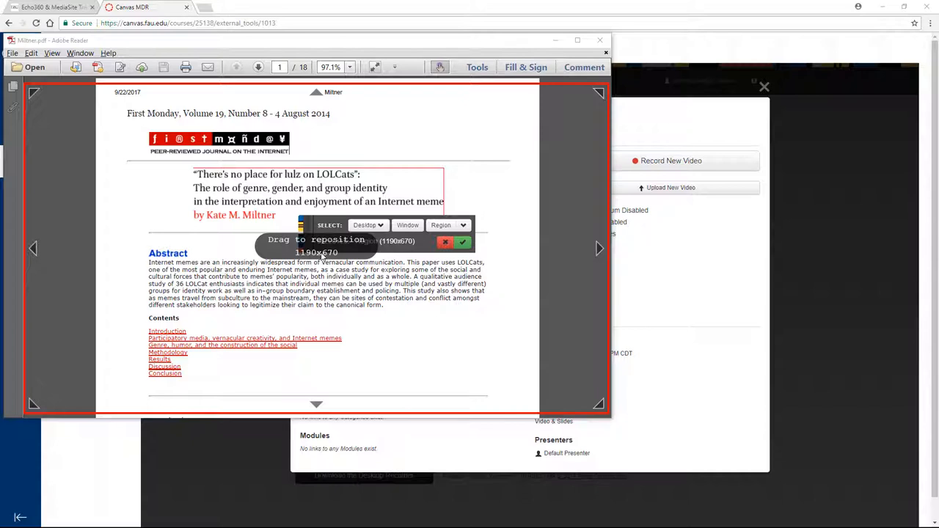
pyautogui.click(465, 245)
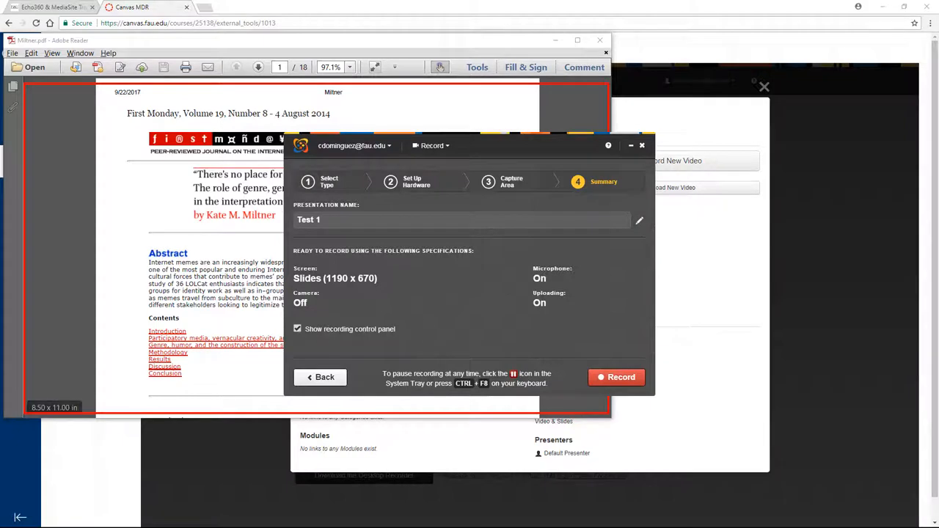
# Park the MDR preview window at top-right and start recording the PDF region
pyautogui.moveTo(110, 271); pyautogui.dragTo(813, 279)
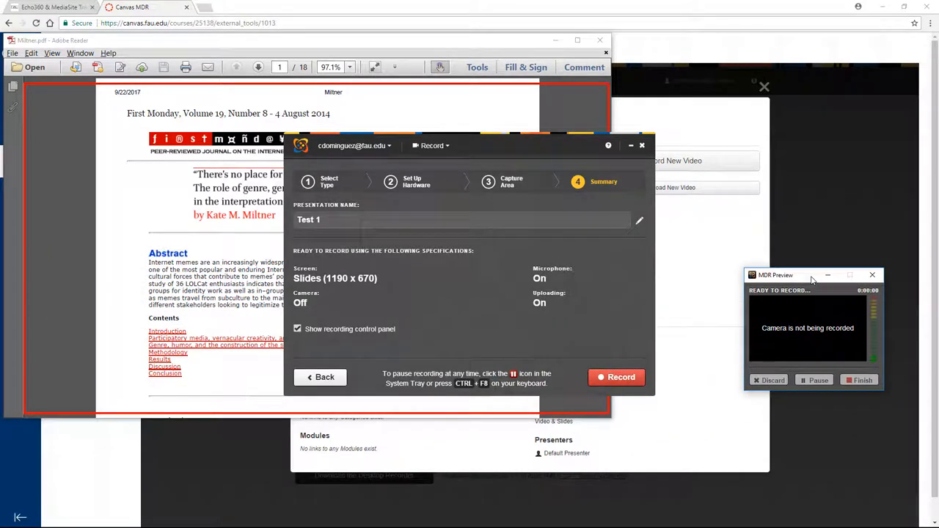
pyautogui.moveTo(812, 277)
pyautogui.mouseDown()
pyautogui.moveTo(765, 62)
pyautogui.moveTo(789, 88)
pyautogui.mouseUp()
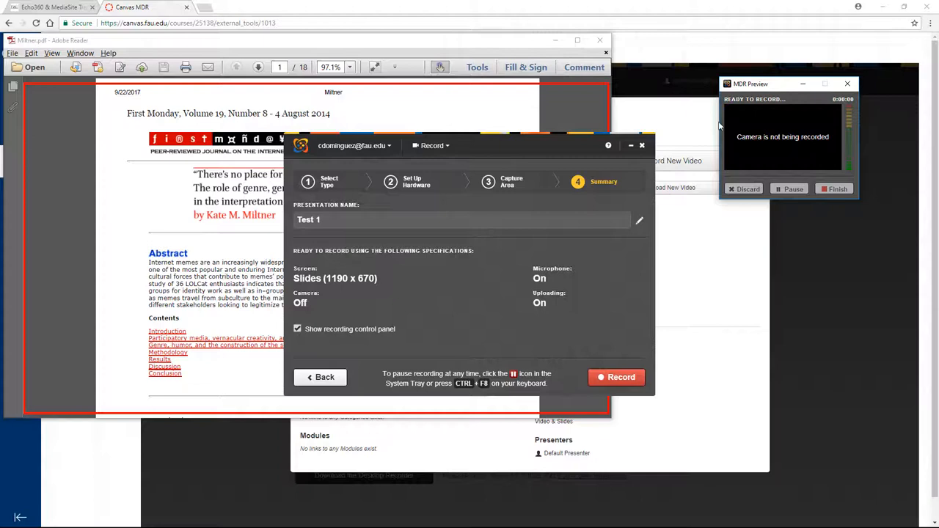
pyautogui.click(621, 378)
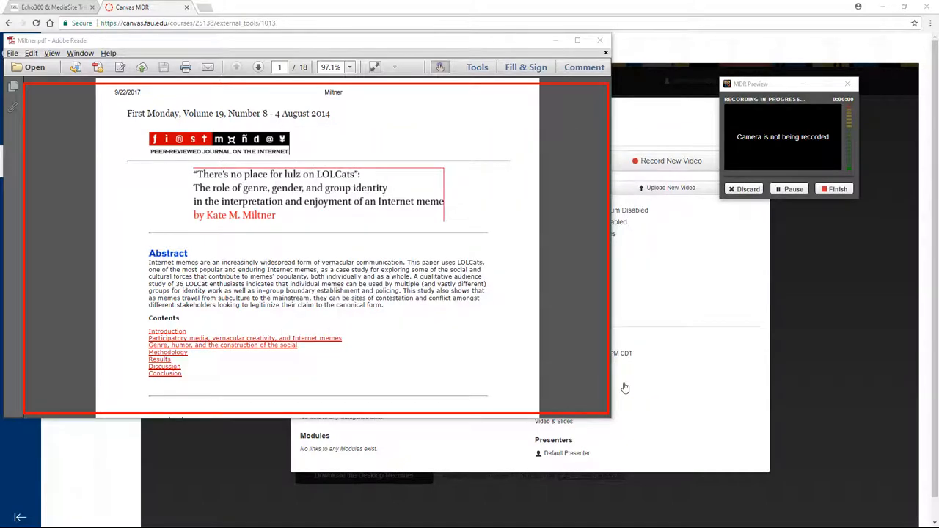
# Page through the PDF in Reader, then finish the Test 1 recording so it uploads
pyautogui.click(446, 317)
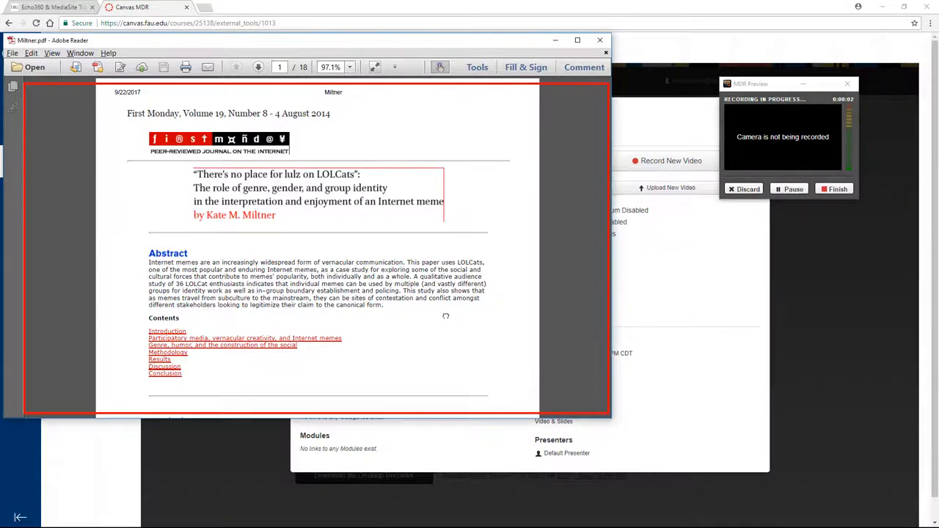
pyautogui.scroll(-3, 445, 316)
pyautogui.scroll(-3, 445, 316)
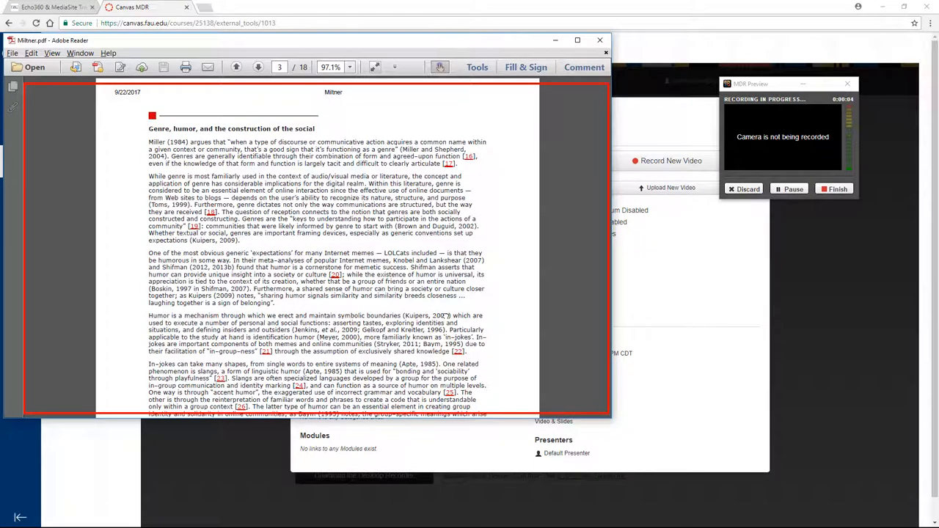
pyautogui.scroll(-1, 446, 316)
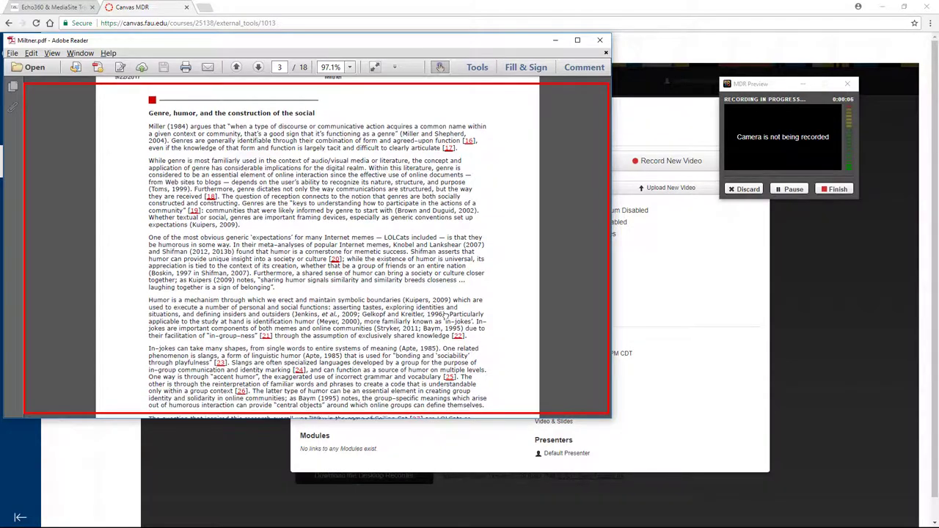
pyautogui.scroll(-3, 446, 317)
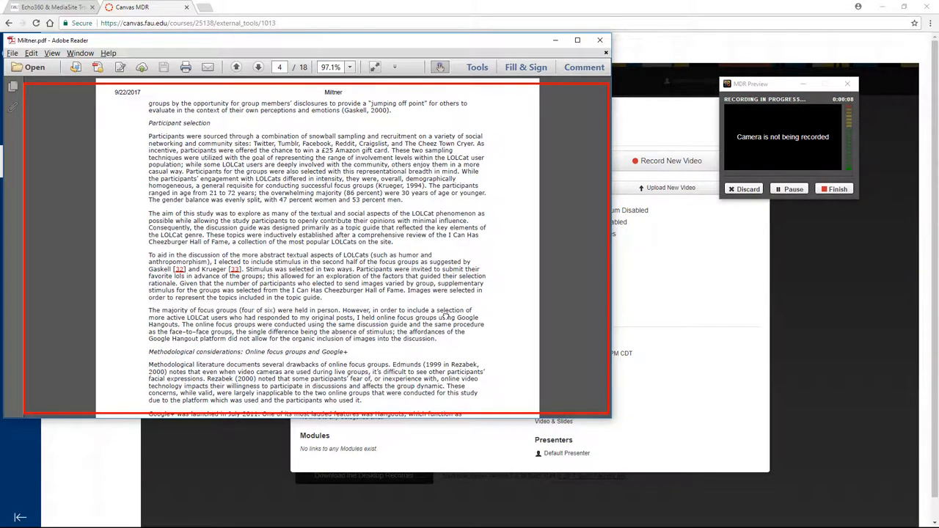
pyautogui.scroll(-3, 445, 316)
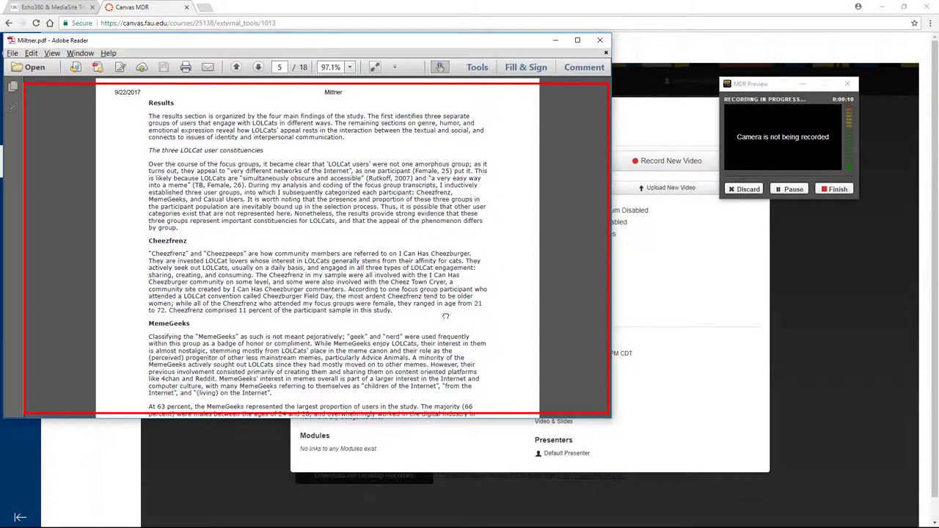
pyautogui.scroll(-3, 446, 317)
pyautogui.scroll(-3, 445, 316)
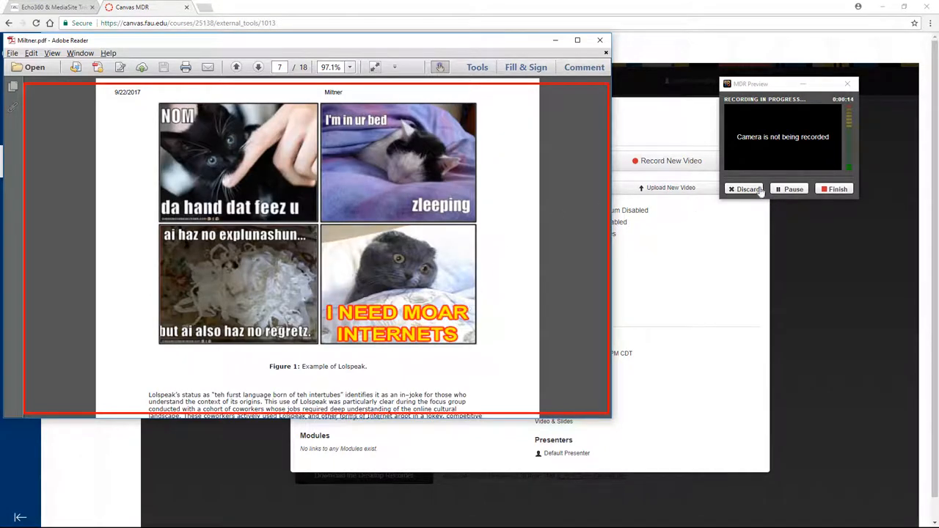
pyautogui.click(836, 190)
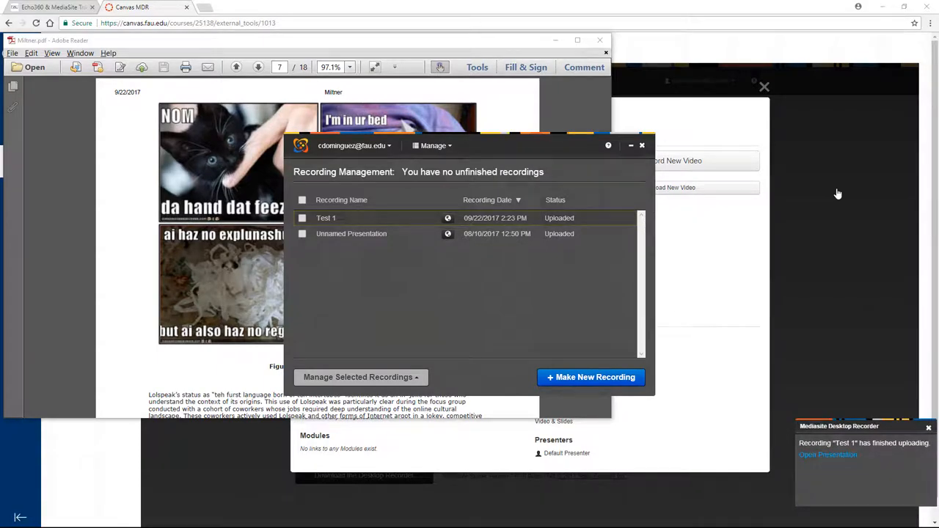
# Back in My Mediasite, refresh the library and reopen the Test 1 presentation details
pyautogui.click(680, 13)
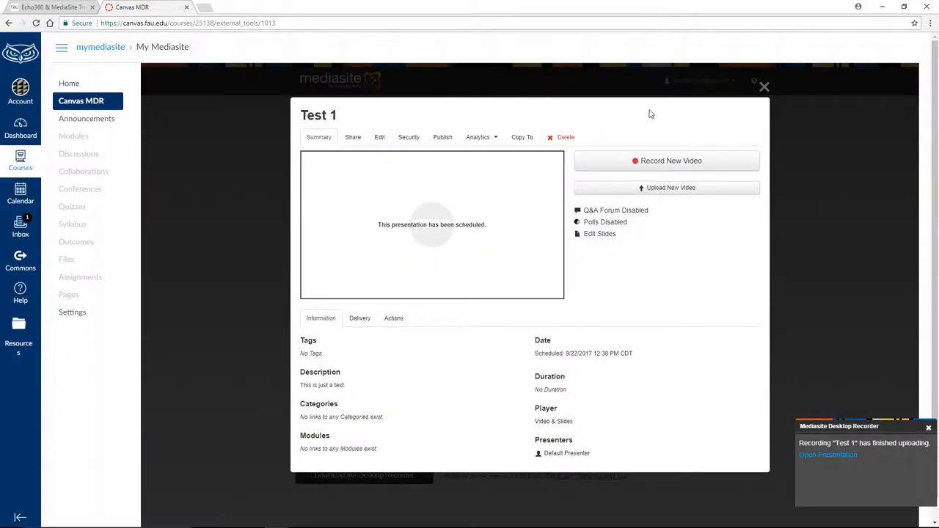
pyautogui.click(764, 87)
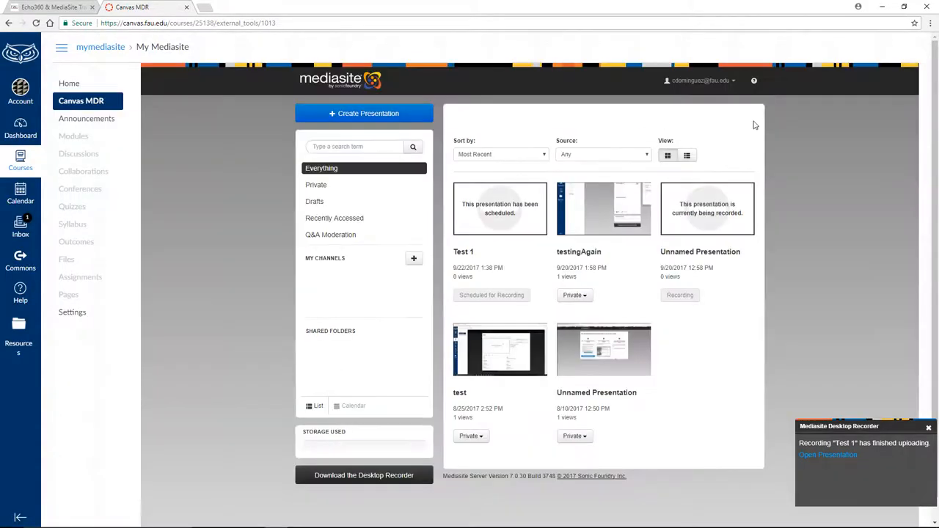
pyautogui.click(35, 23)
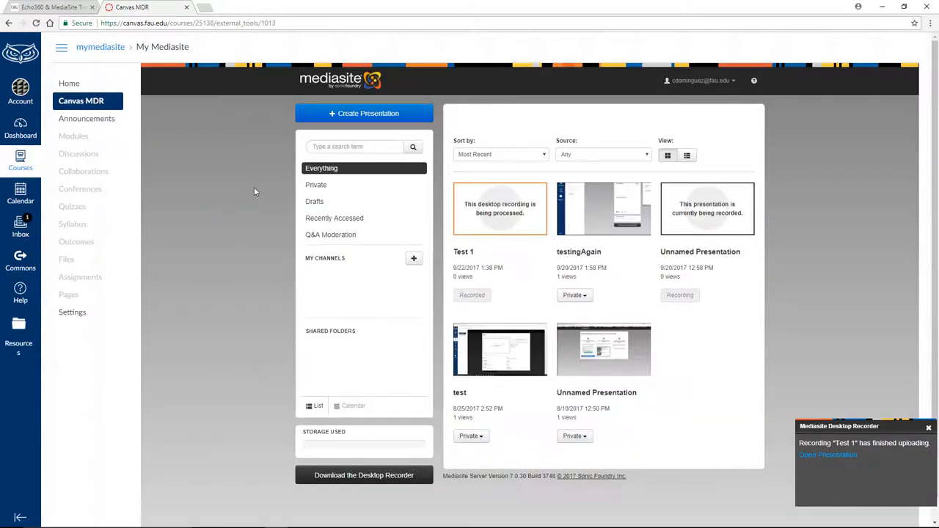
pyautogui.click(481, 231)
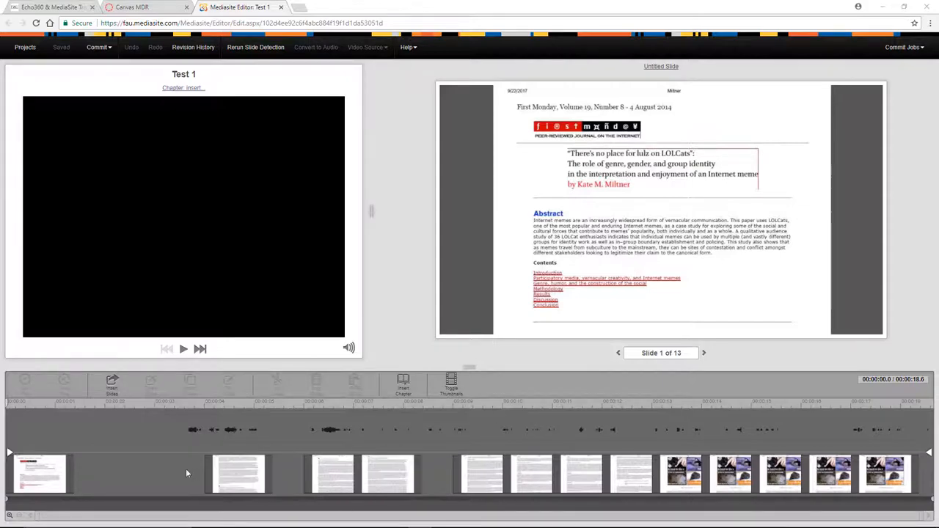
# Trim the start and end of Test 1 on the timeline and preview the trimmed playback
pyautogui.moveTo(9, 454); pyautogui.dragTo(147, 459)
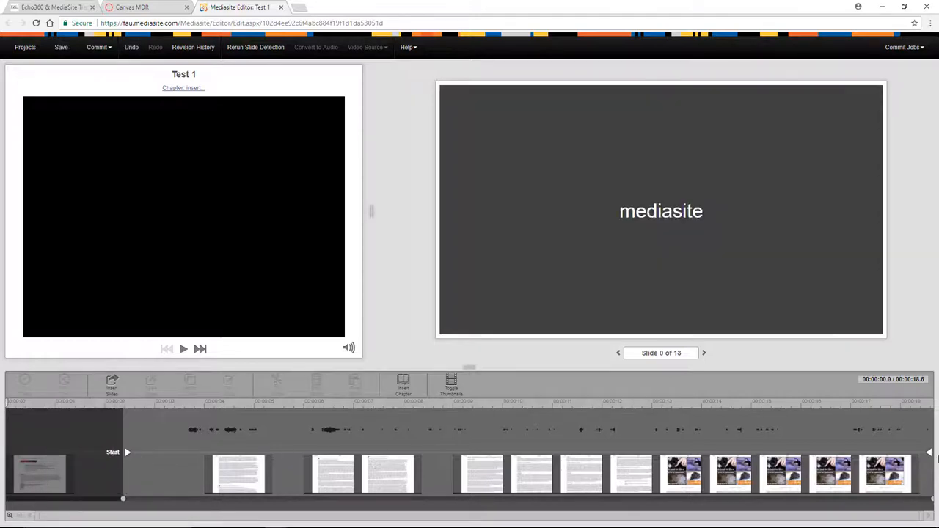
pyautogui.moveTo(929, 454); pyautogui.dragTo(844, 453)
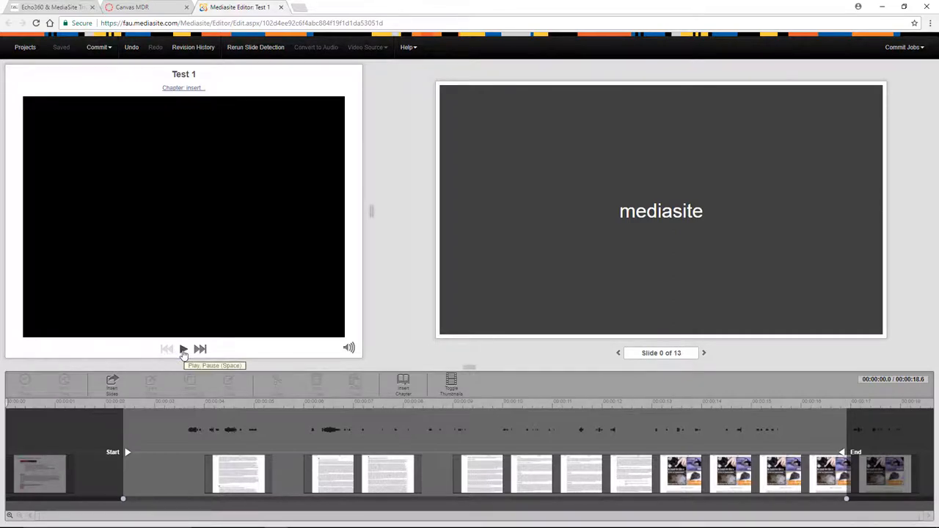
pyautogui.click(184, 350)
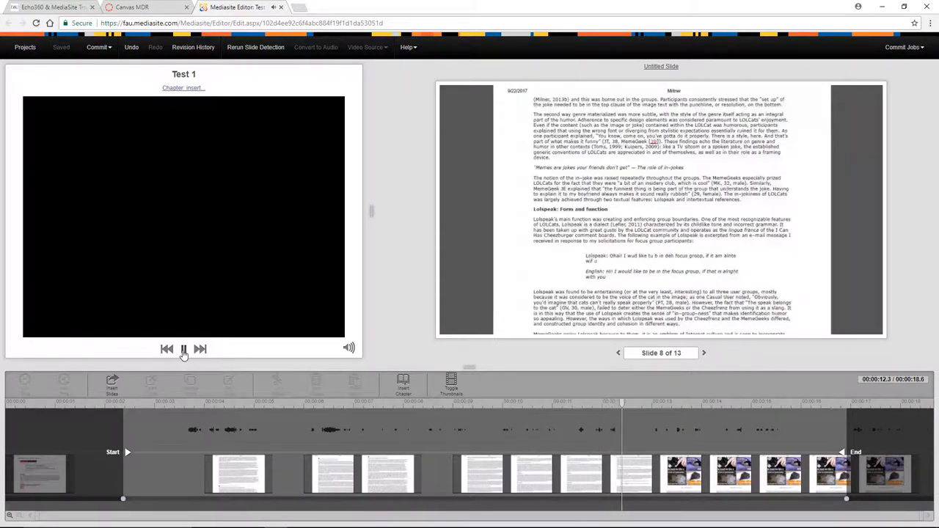
pyautogui.click(183, 350)
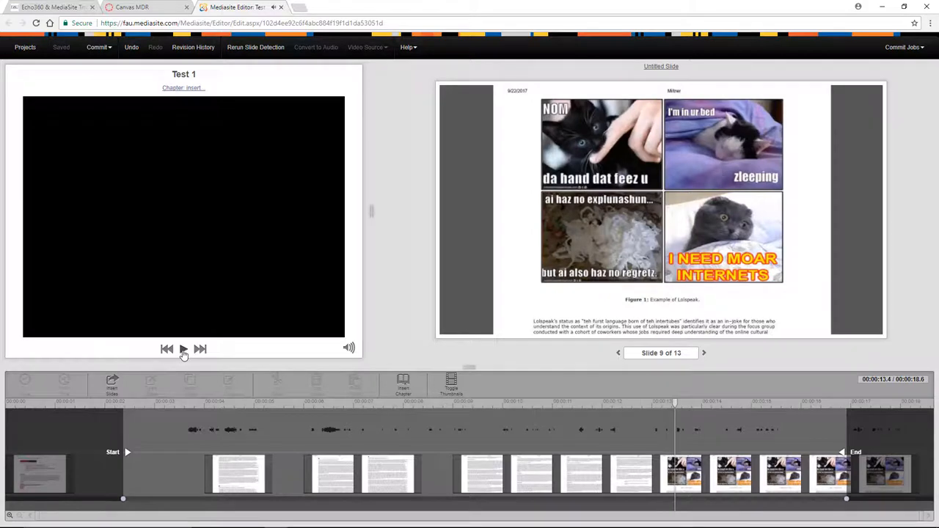
# Commit the trimmed edits to a new presentation titled 'Lesson 1 - edited'
pyautogui.click(101, 48)
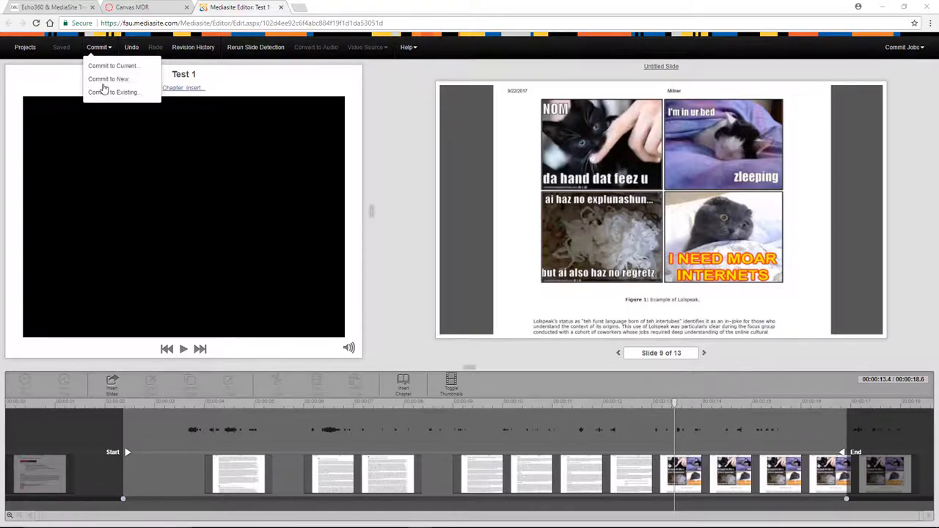
pyautogui.click(109, 78)
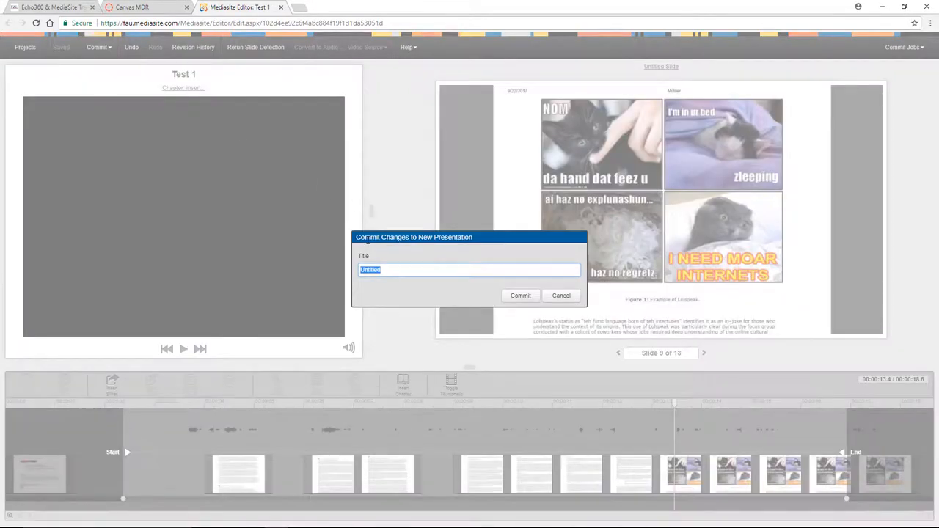
pyautogui.write('Lesson 1 ')
pyautogui.write('- edited')
pyautogui.click(521, 295)
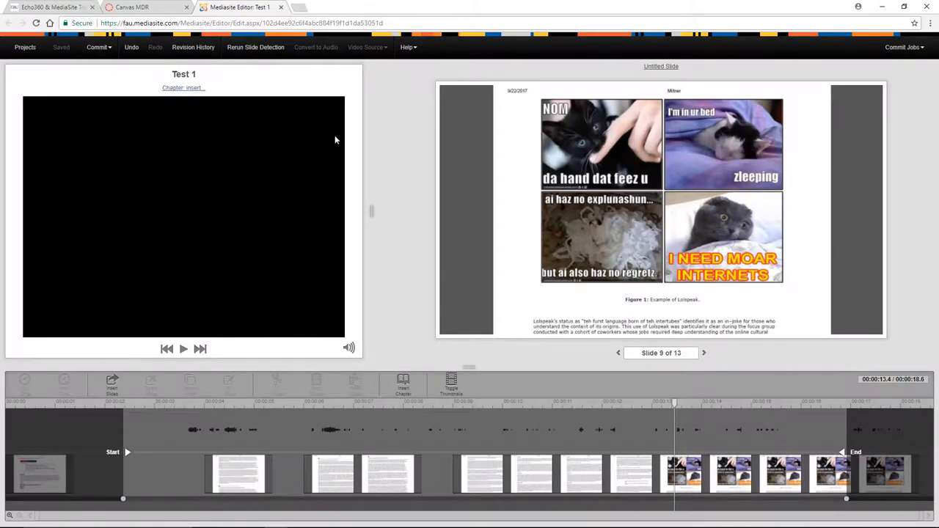
# Leave the editor, refresh My Mediasite and view the Lesson 1 - edited details
pyautogui.click(281, 7)
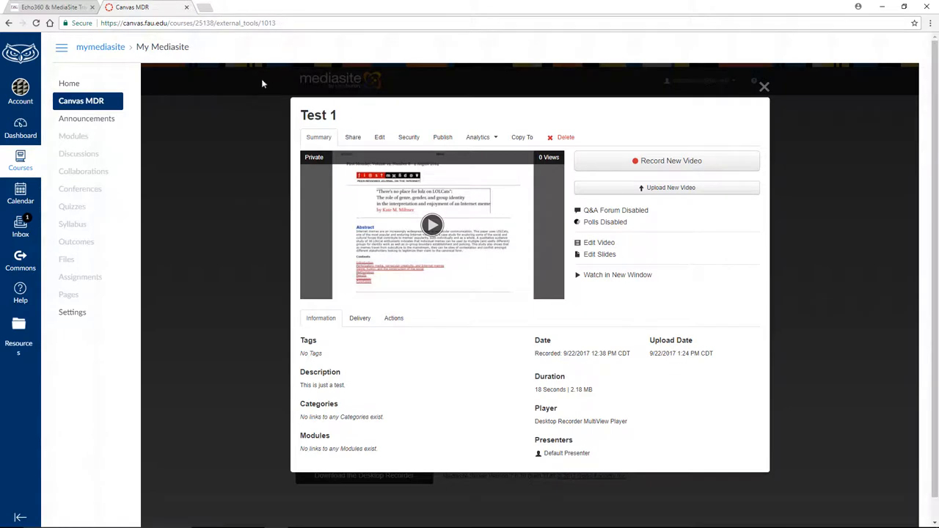
pyautogui.click(37, 23)
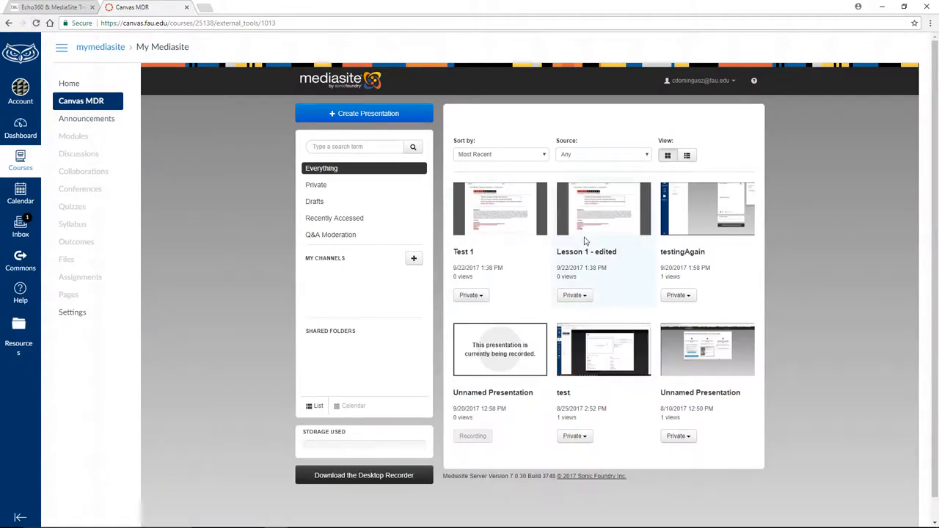
pyautogui.click(584, 235)
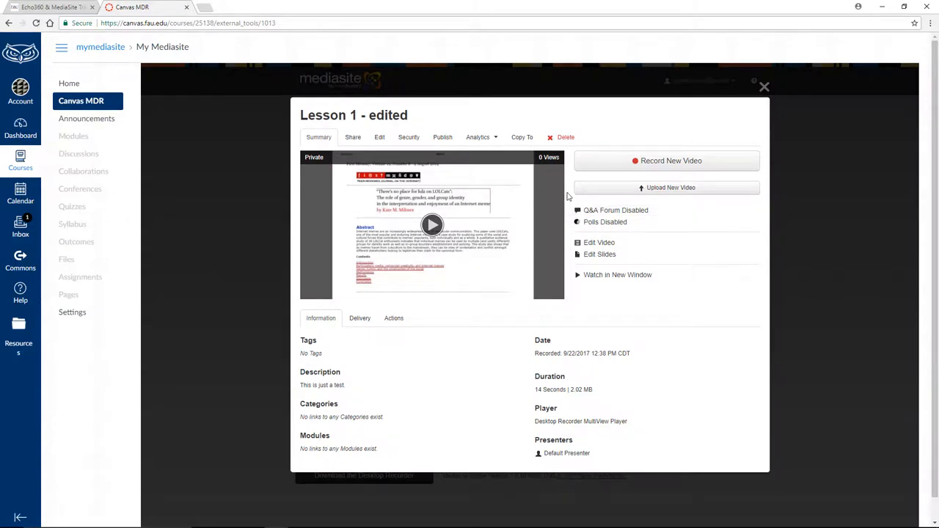
# In Publish settings, make Lesson 1 - edited Viewable and save
pyautogui.click(443, 140)
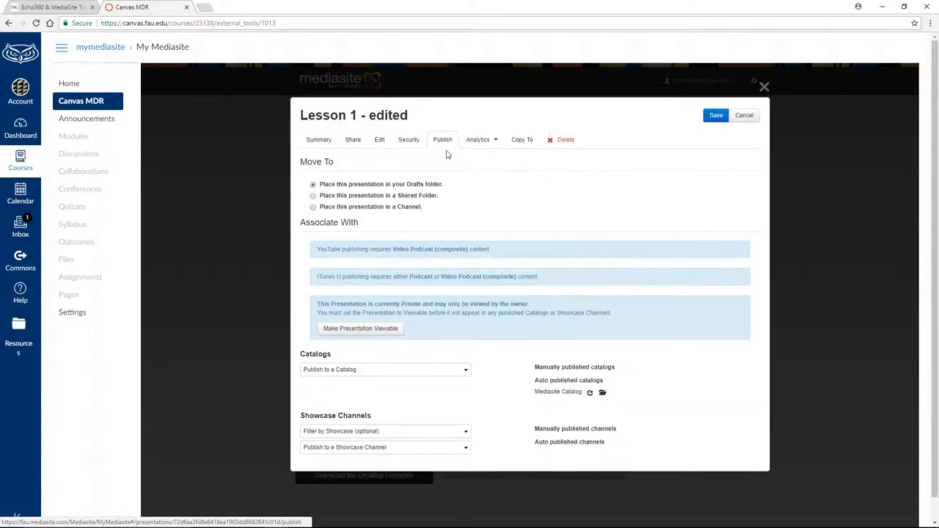
pyautogui.click(396, 328)
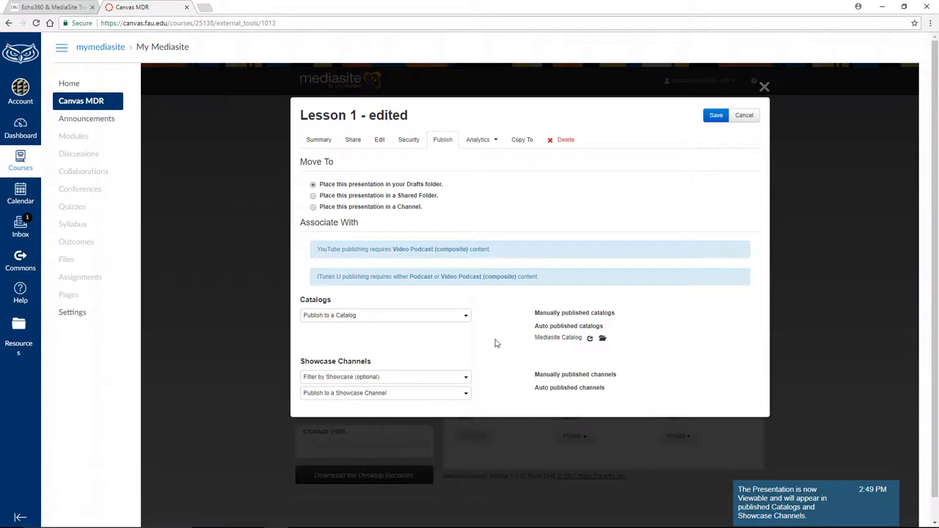
pyautogui.click(717, 117)
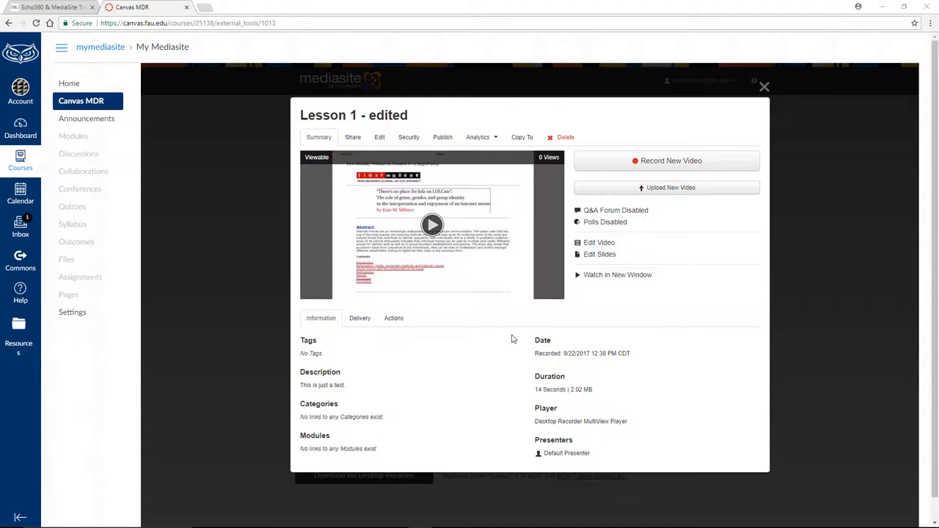
# From the Canvas dashboard, go to the Music History III sandbox course's Syllabus page
pyautogui.click(764, 87)
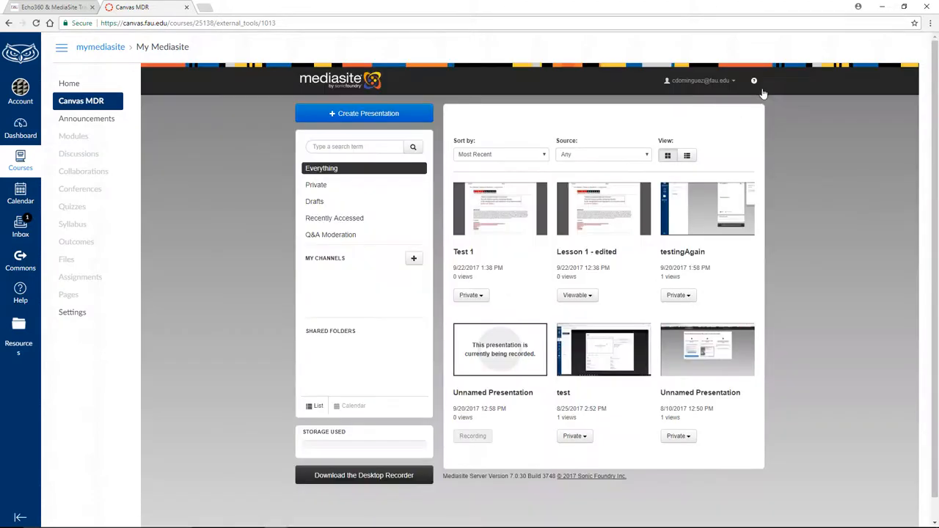
pyautogui.click(32, 135)
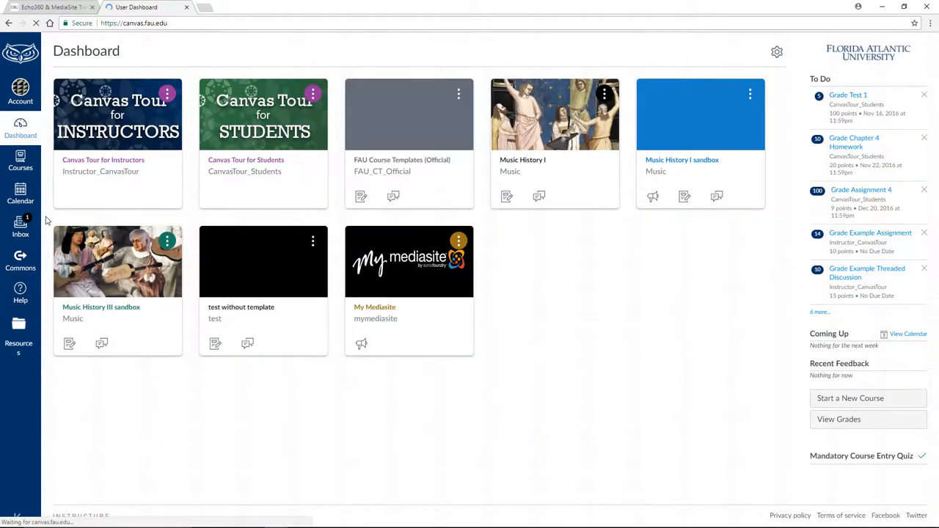
pyautogui.click(94, 306)
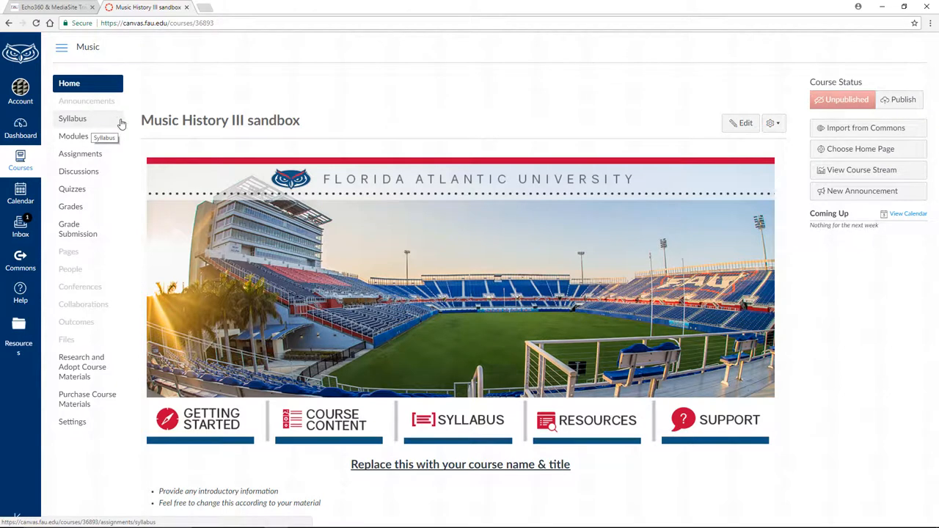
pyautogui.click(111, 128)
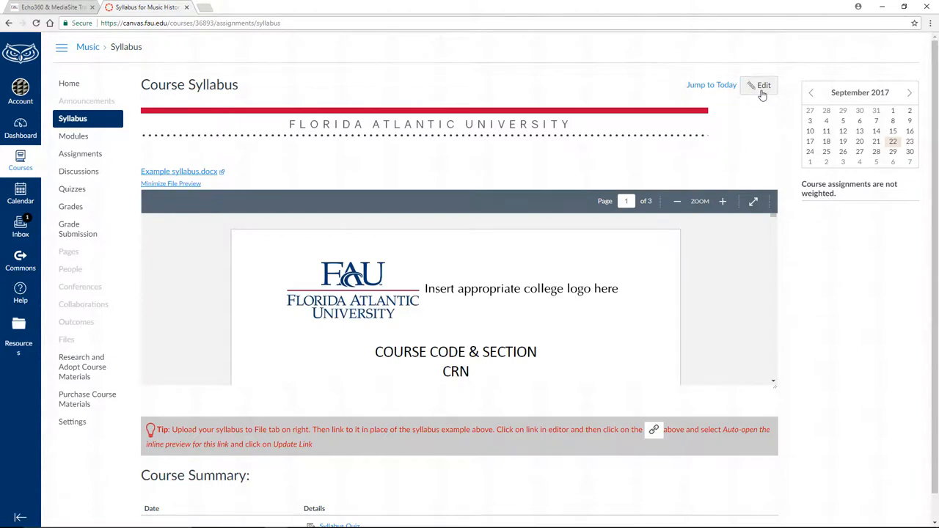
# Edit the syllabus, place the cursor above Example syllabus.docx and choose the Mediasite external tool
pyautogui.click(764, 90)
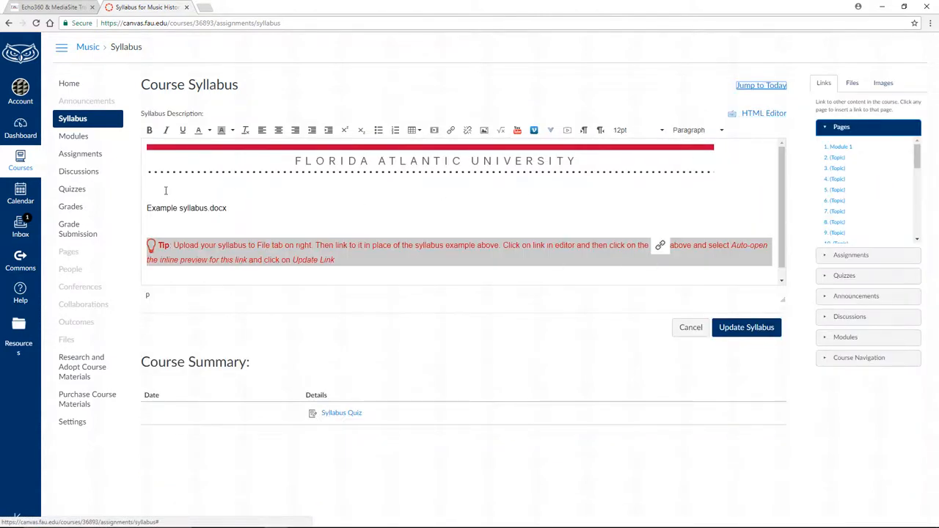
pyautogui.click(165, 192)
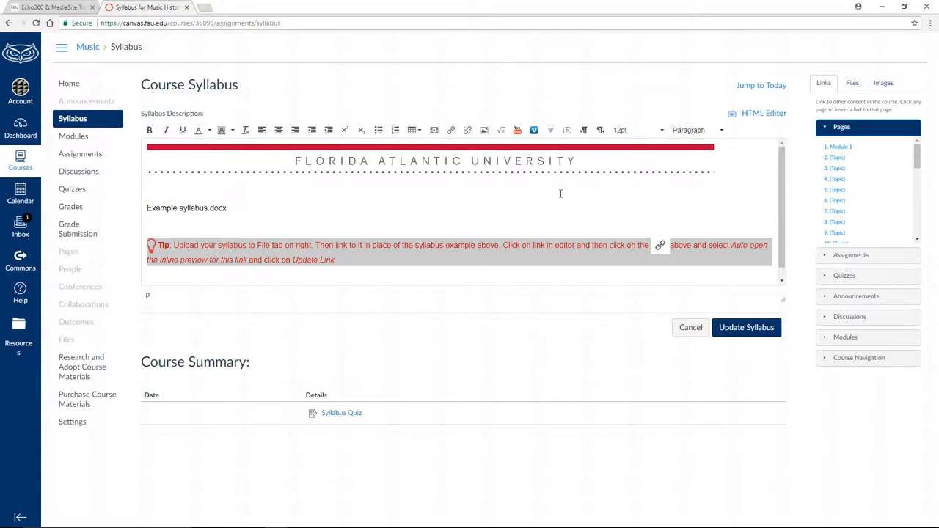
pyautogui.click(552, 130)
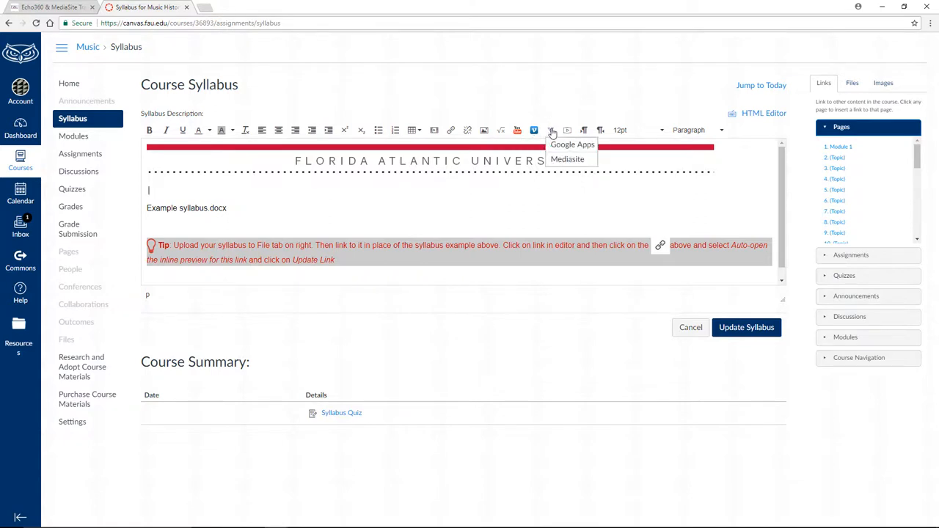
pyautogui.click(565, 161)
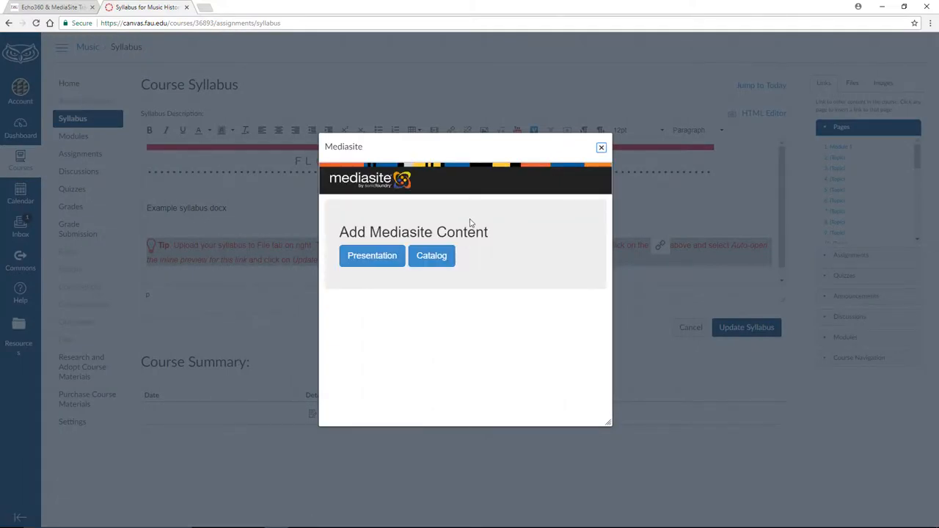
# Embed the Lesson 1 - edited presentation as Player Only
pyautogui.click(372, 255)
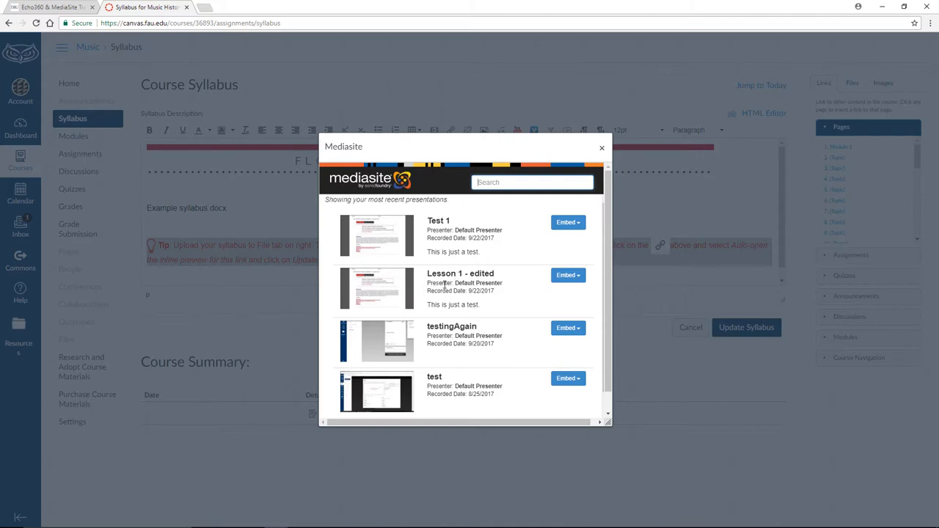
pyautogui.click(568, 275)
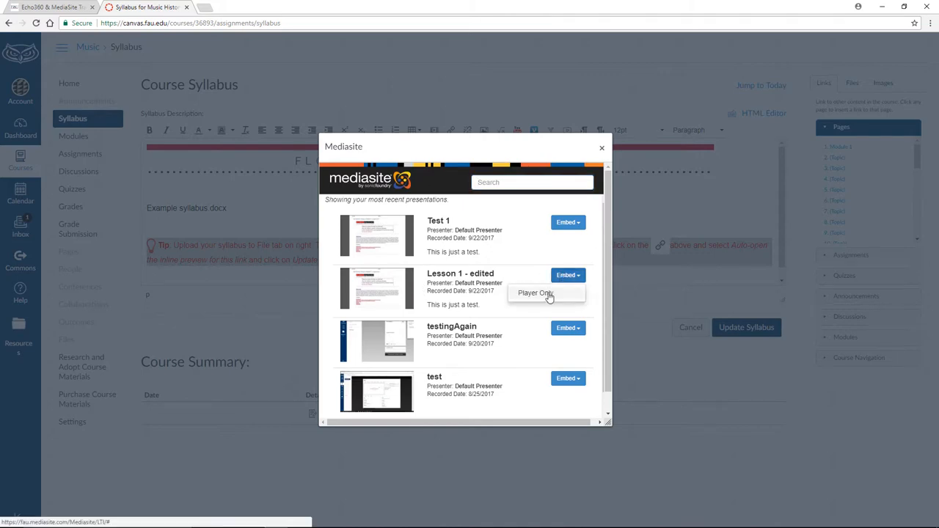
pyautogui.click(539, 294)
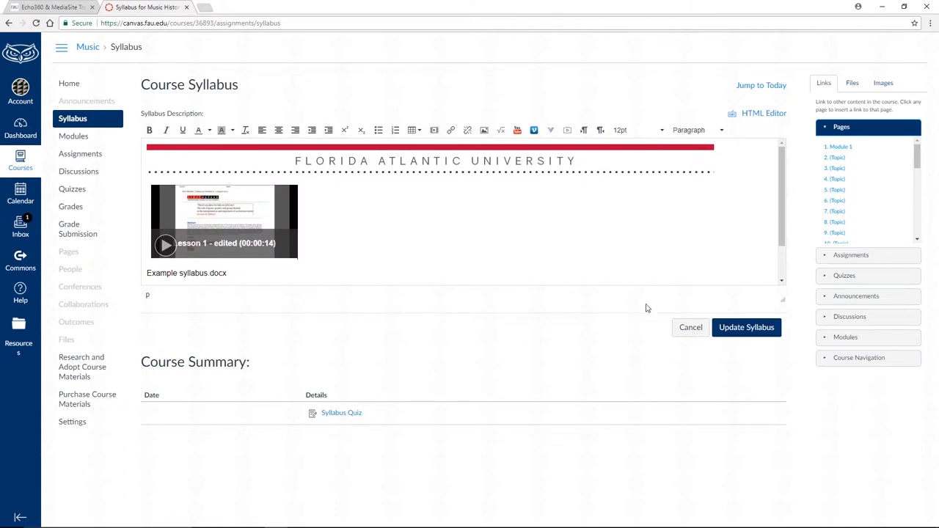
# Update the syllabus and start playing the embedded Lesson 1 - edited player
pyautogui.click(747, 328)
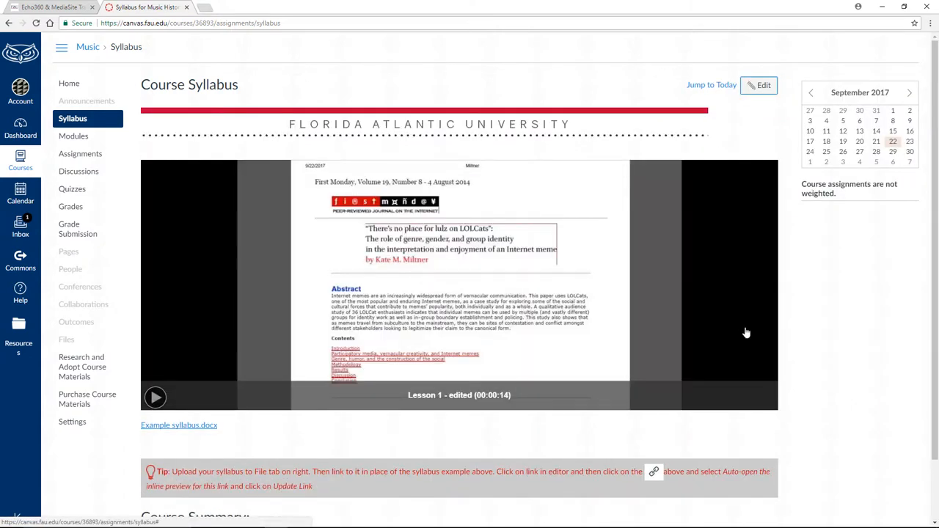
pyautogui.click(155, 397)
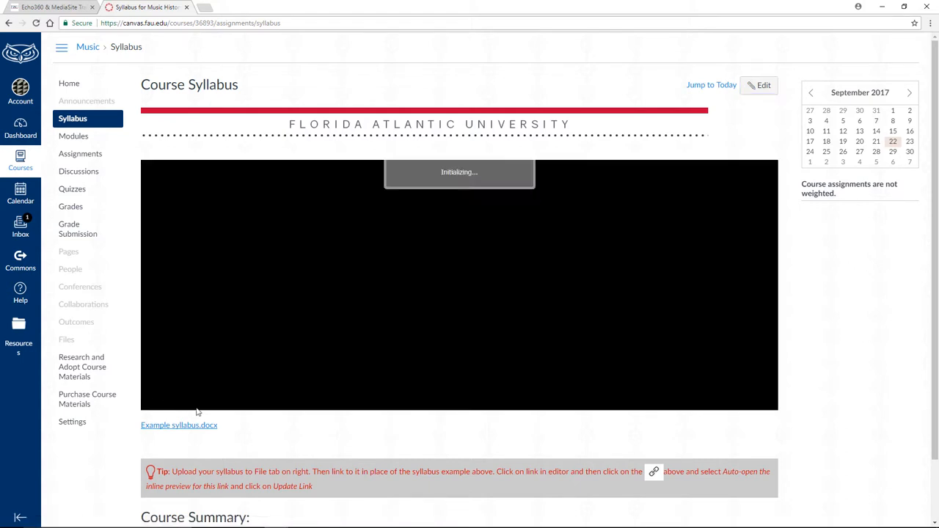